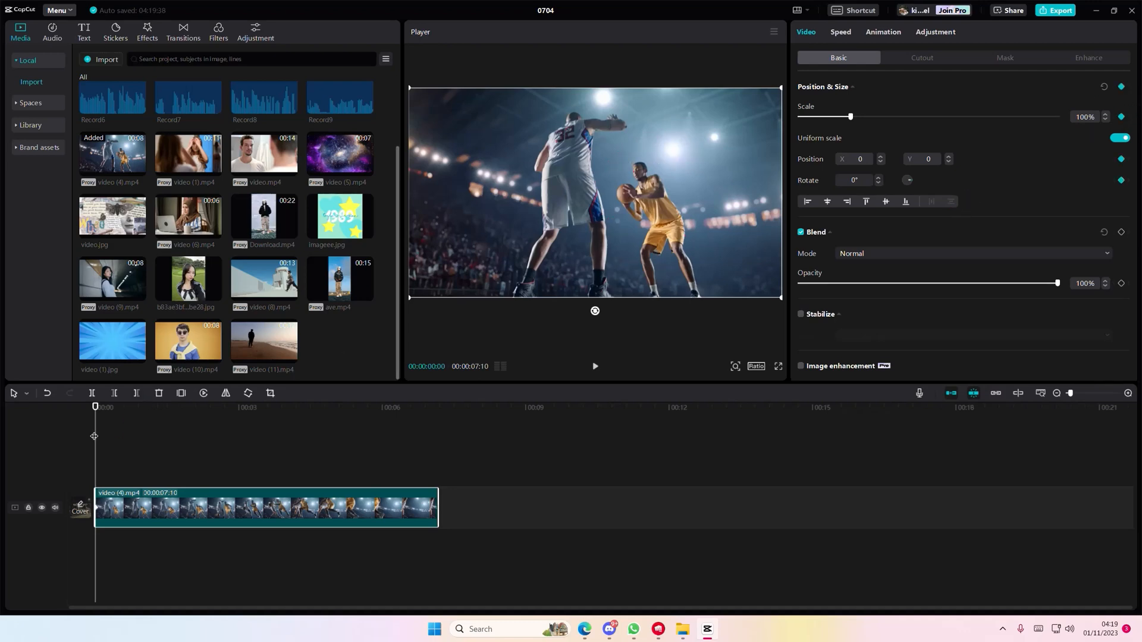
Step: At about two seconds, scale the clip to 154% and shift it to about X -796, Y 112, and return to the start
drag(119, 440, 190, 447)
drag(851, 117, 880, 118)
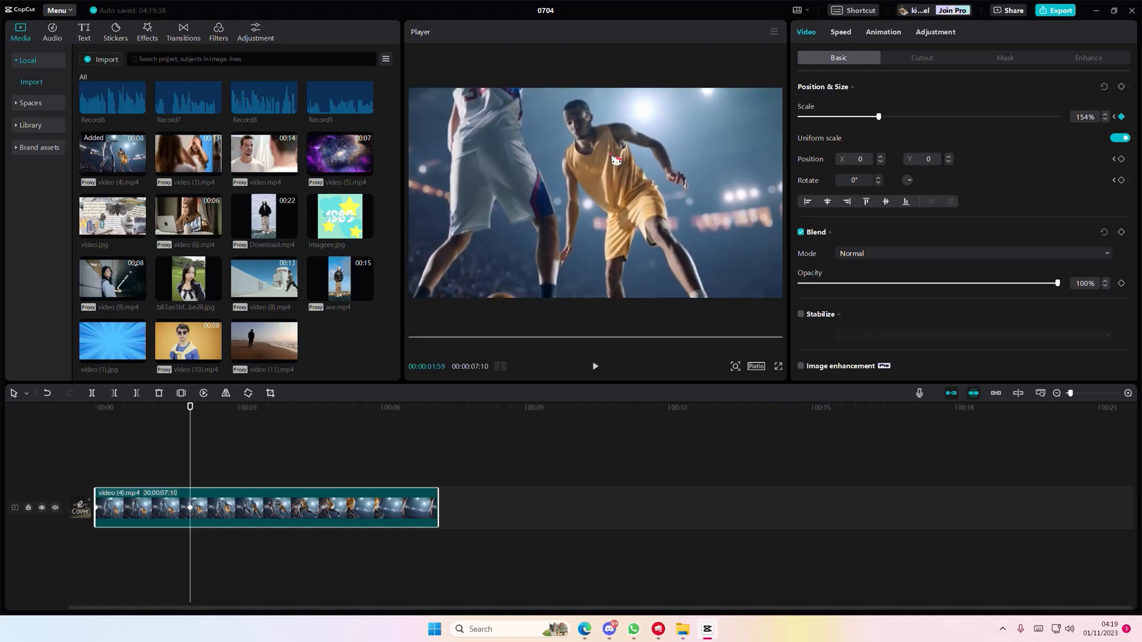
drag(611, 160, 610, 160)
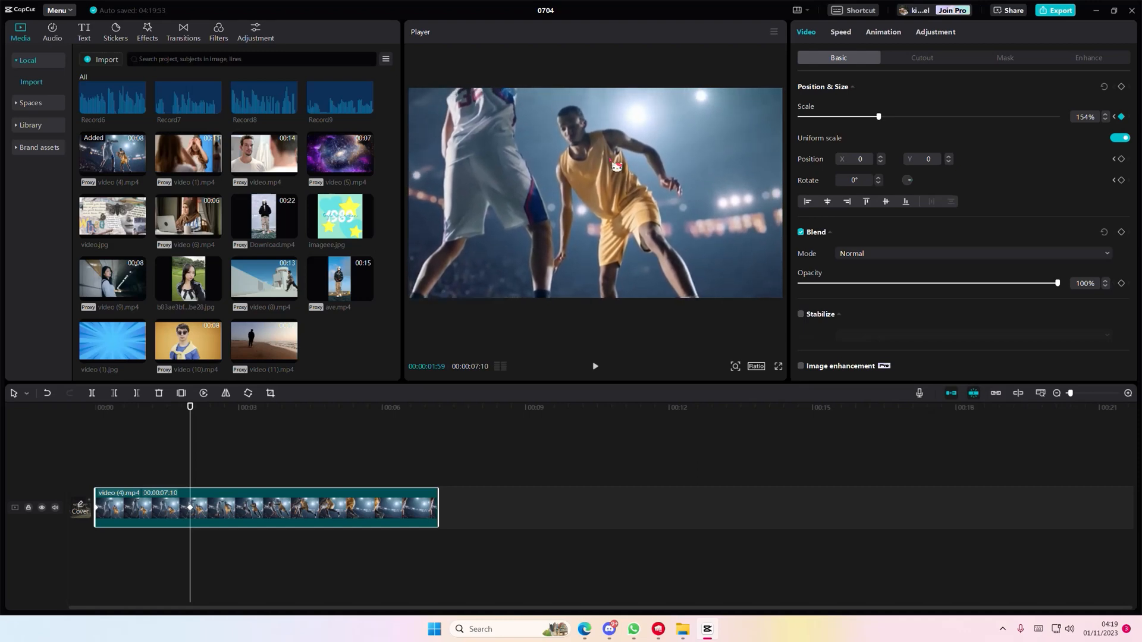
click(181, 423)
drag(154, 423, 83, 428)
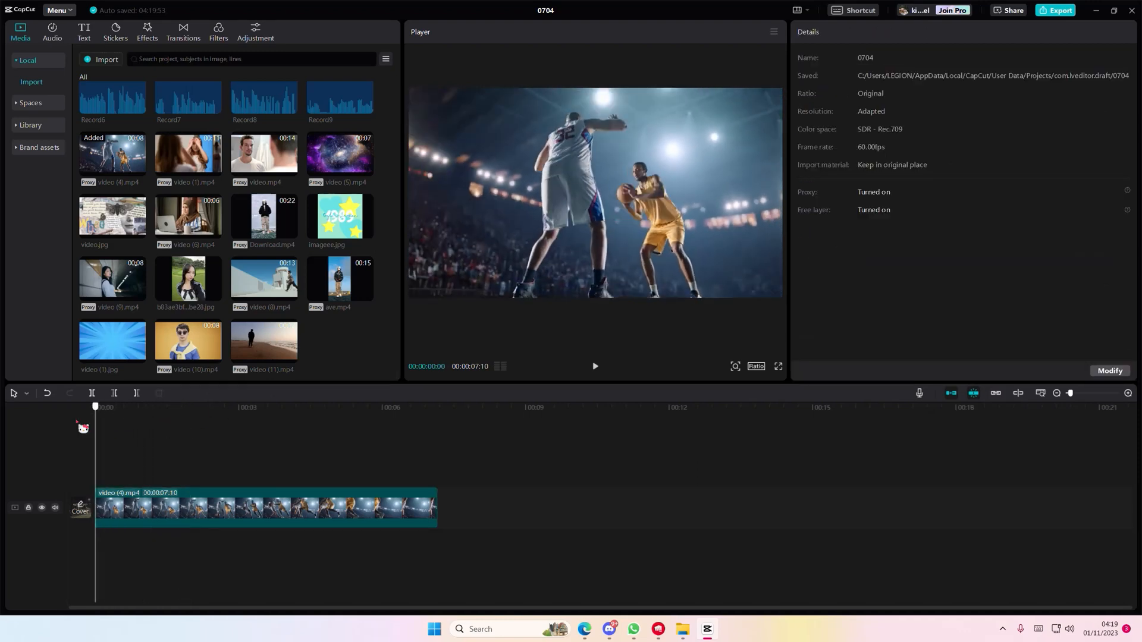
Step: Reduce the clip's scale at the two-second keyframe to 124% and reposition it to about X -459, Y 259
click(184, 507)
click(189, 507)
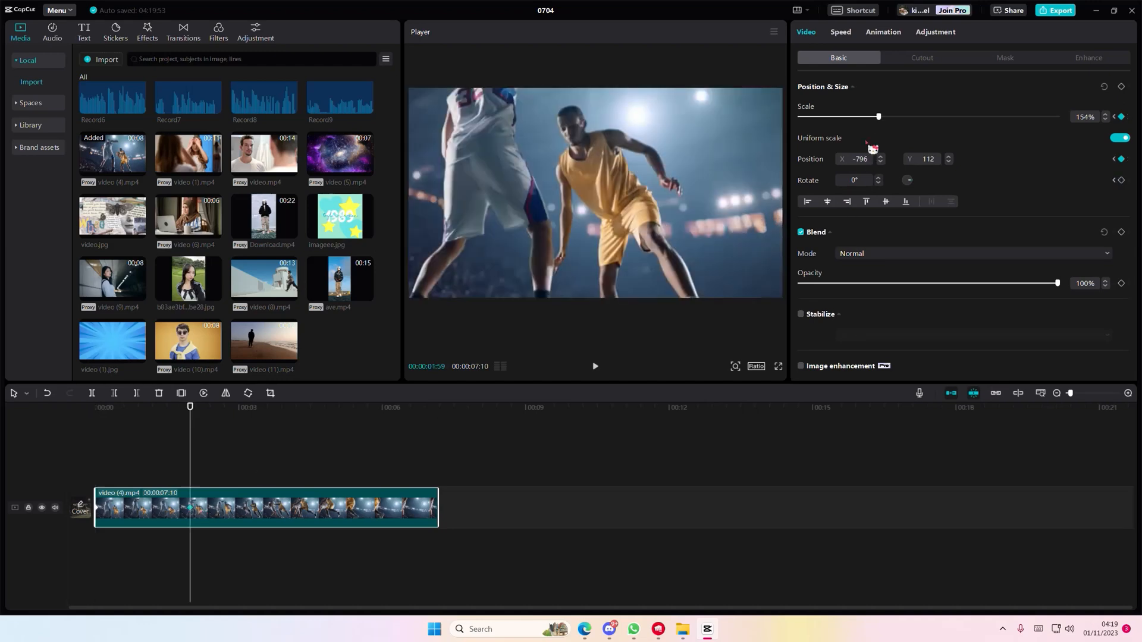
drag(878, 117, 862, 117)
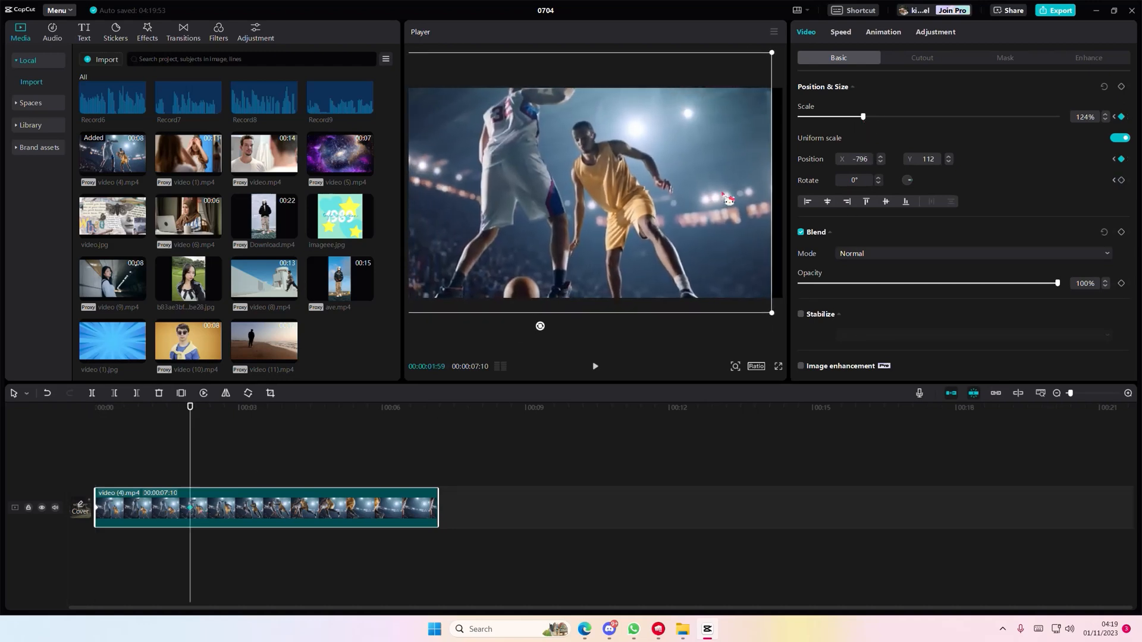
drag(727, 198, 735, 198)
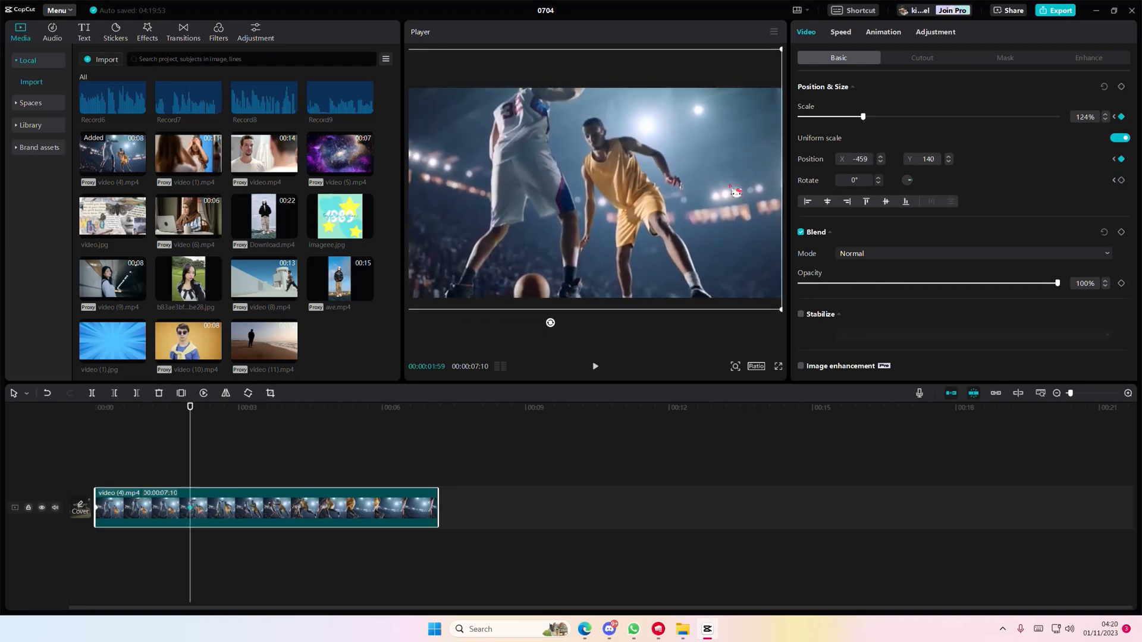
Step: Play the clip from the start to preview the zoom and position animation, and reselect the clip
click(153, 467)
click(59, 470)
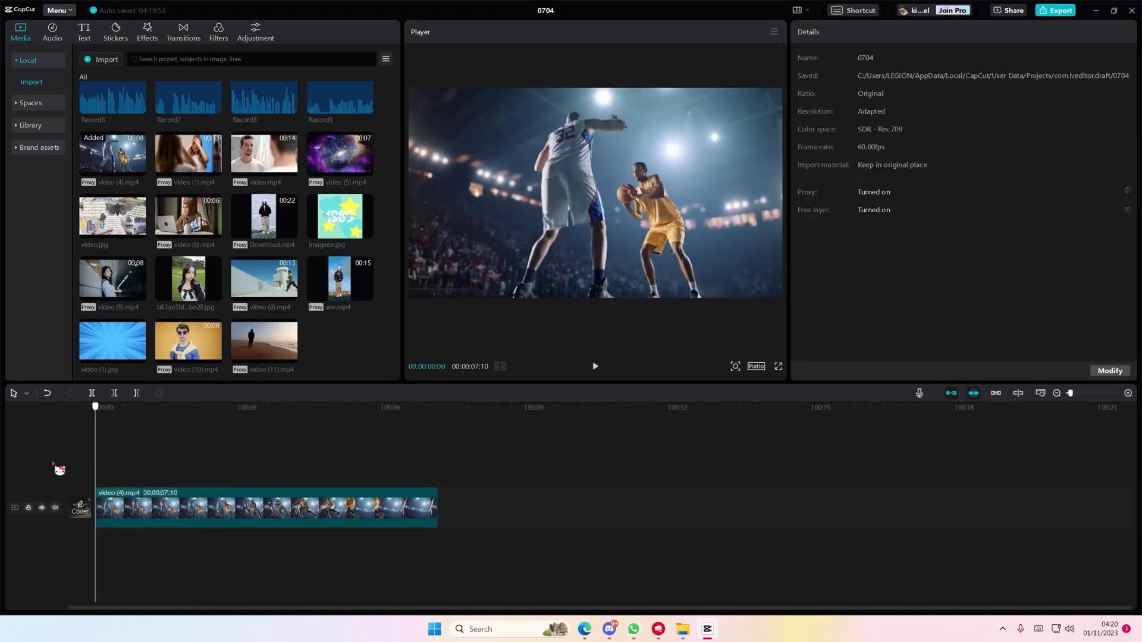
key(space)
click(239, 524)
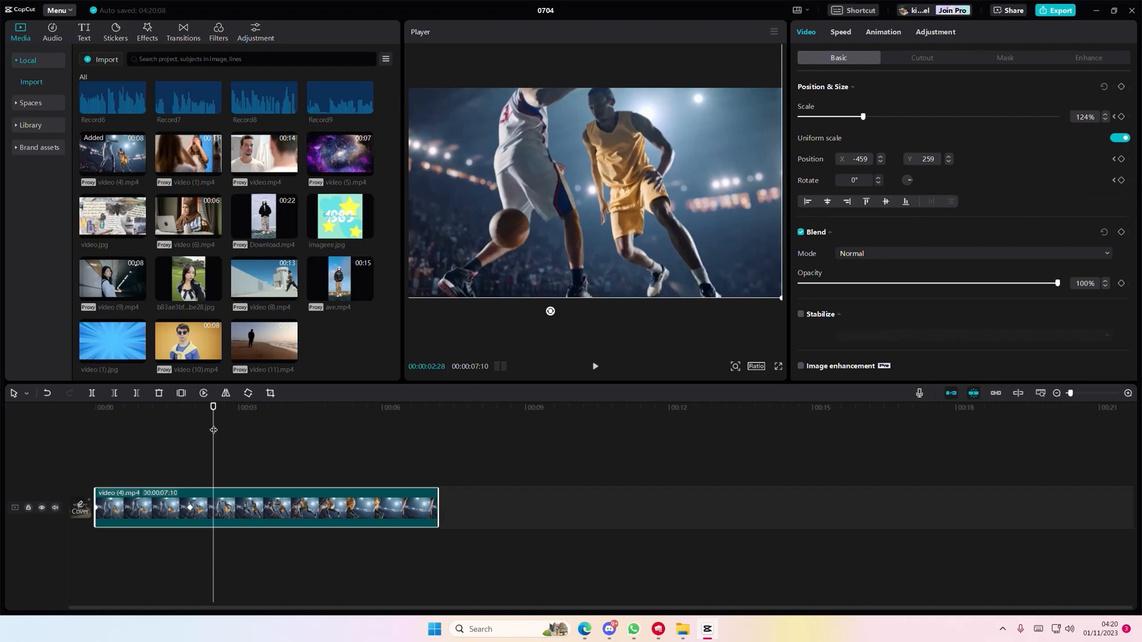
Step: Try rotating the clip about 4° at 00:00:01:24, and undo the rotation
drag(214, 429, 164, 434)
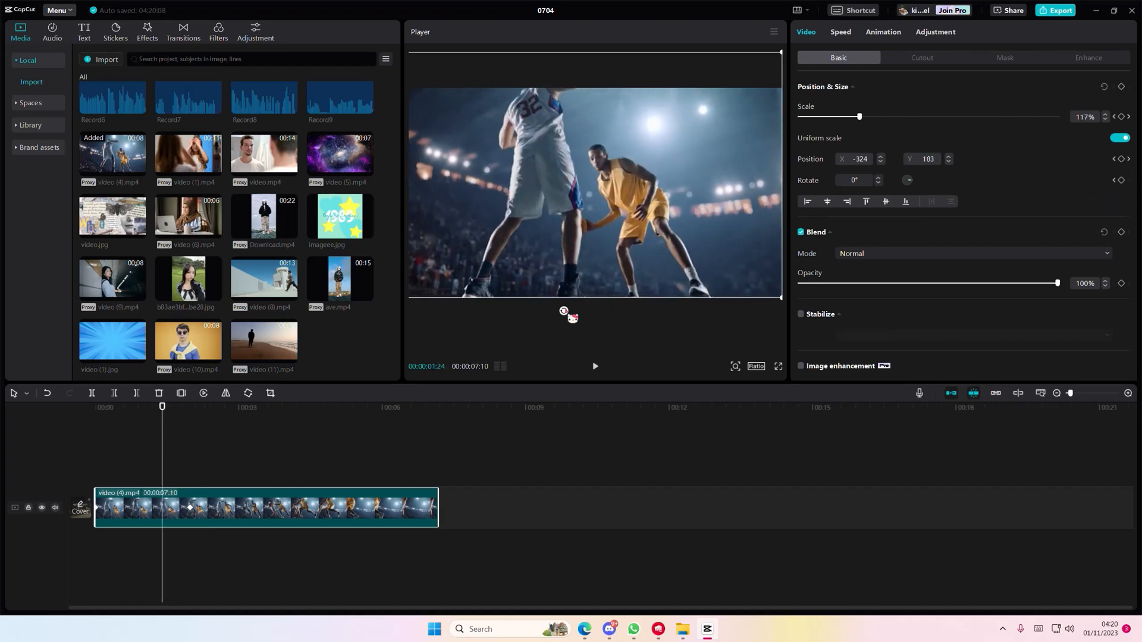
drag(567, 317, 553, 316)
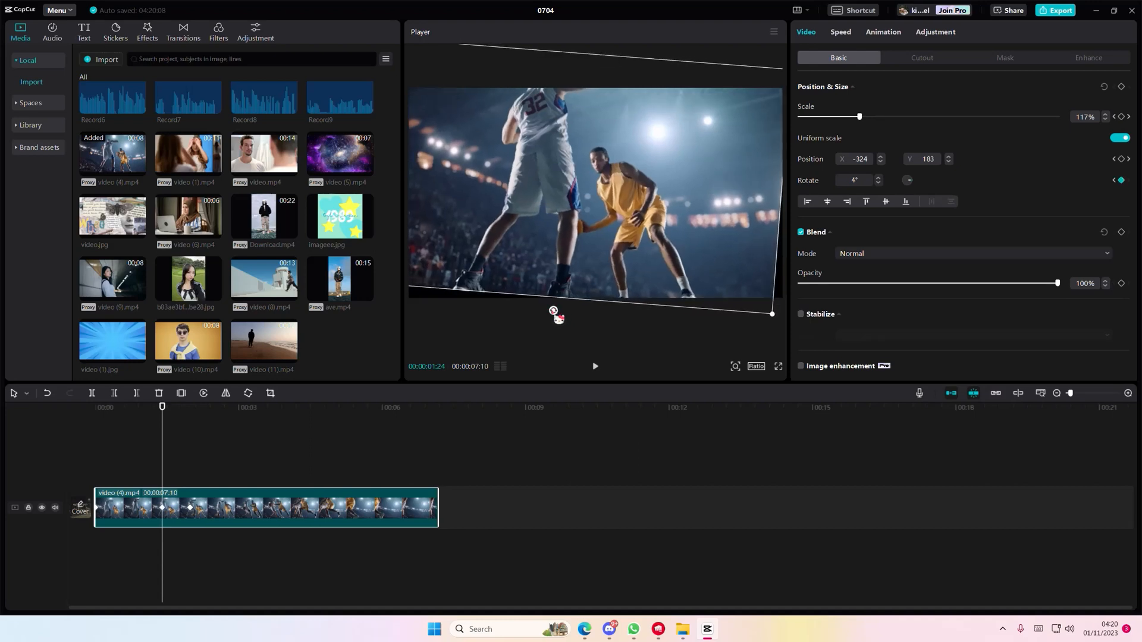
key(ctrl+z)
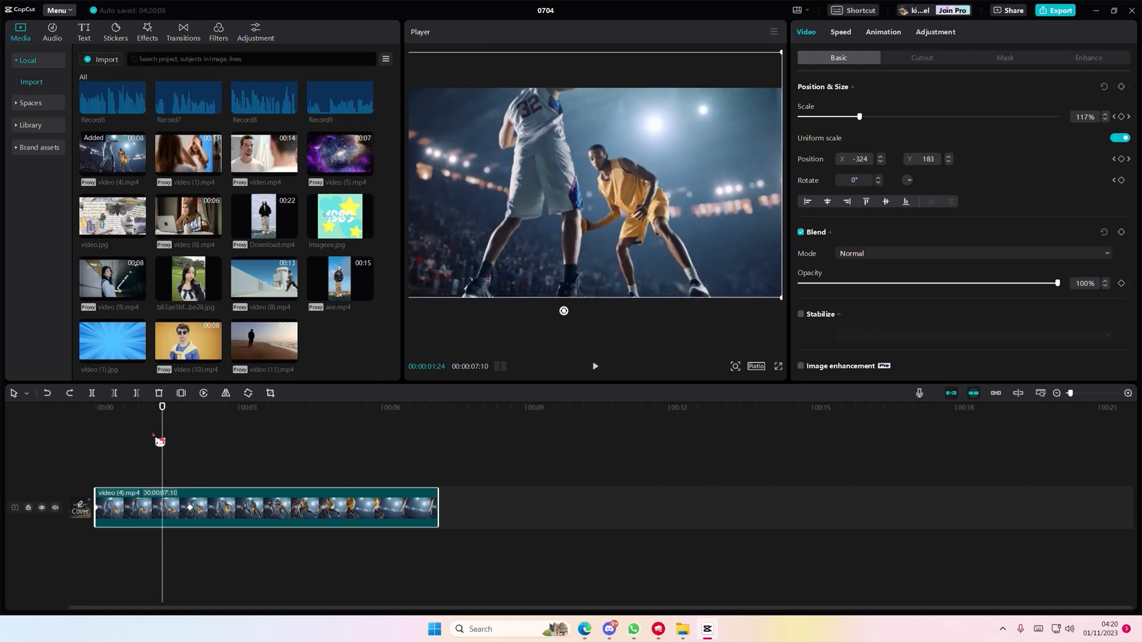
Step: Add an opacity keyframe at the very start of the clip and set the opacity to 0%
click(158, 435)
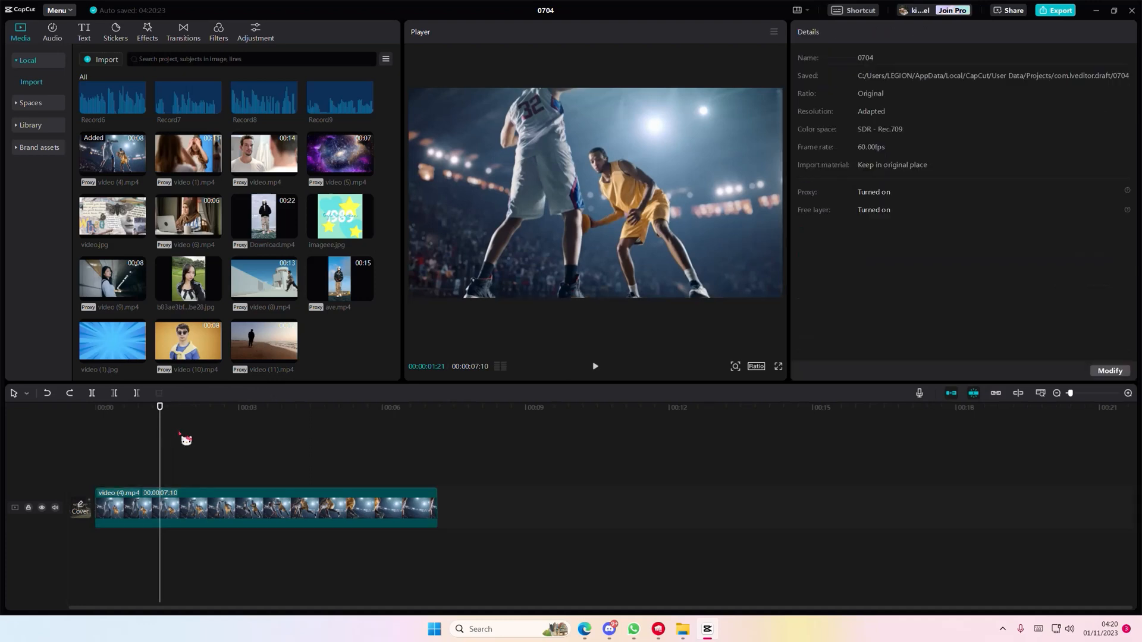
click(173, 439)
click(84, 444)
click(136, 504)
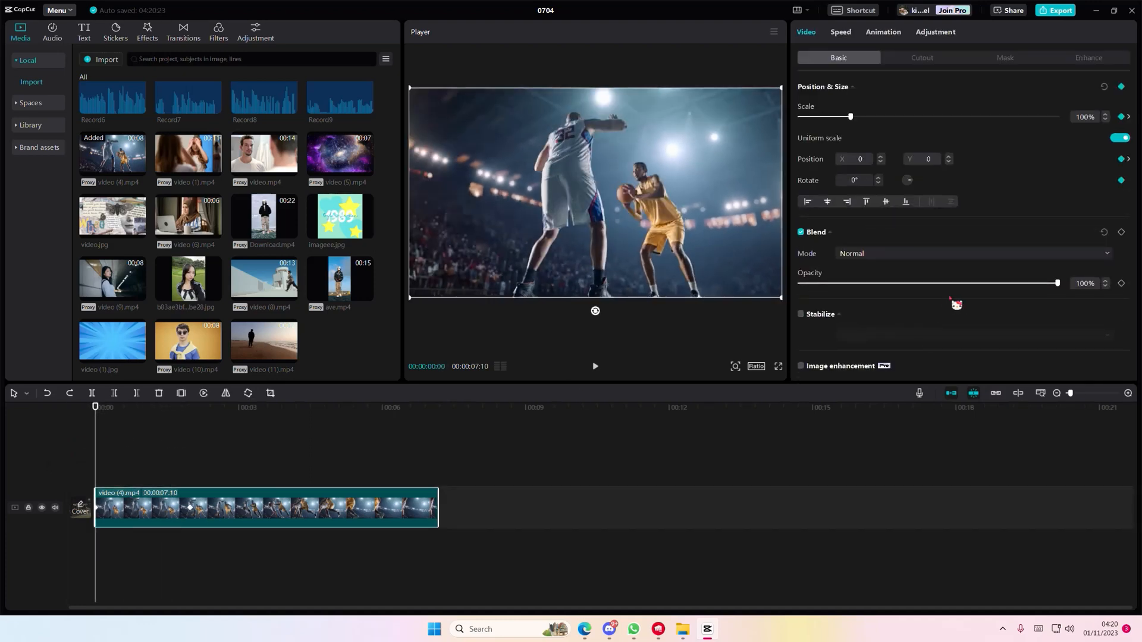
click(1121, 284)
drag(1057, 283, 785, 288)
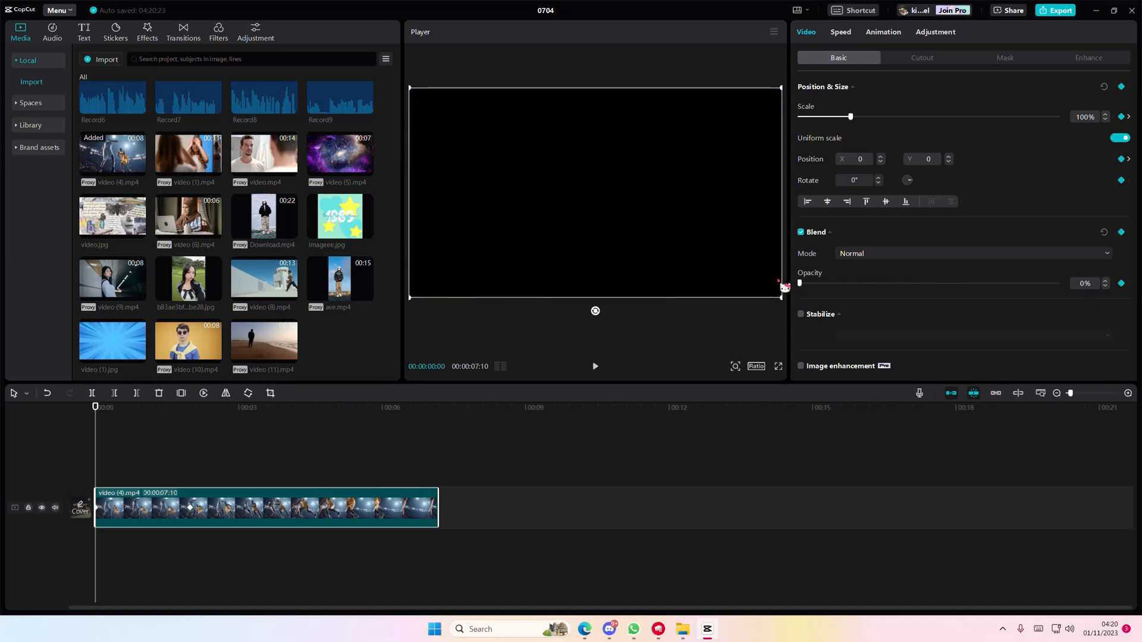
Step: Raise the clip's opacity to about 98% at 00:00:00:21 and play the fade-in from the start
drag(95, 462, 112, 464)
drag(844, 284, 1071, 319)
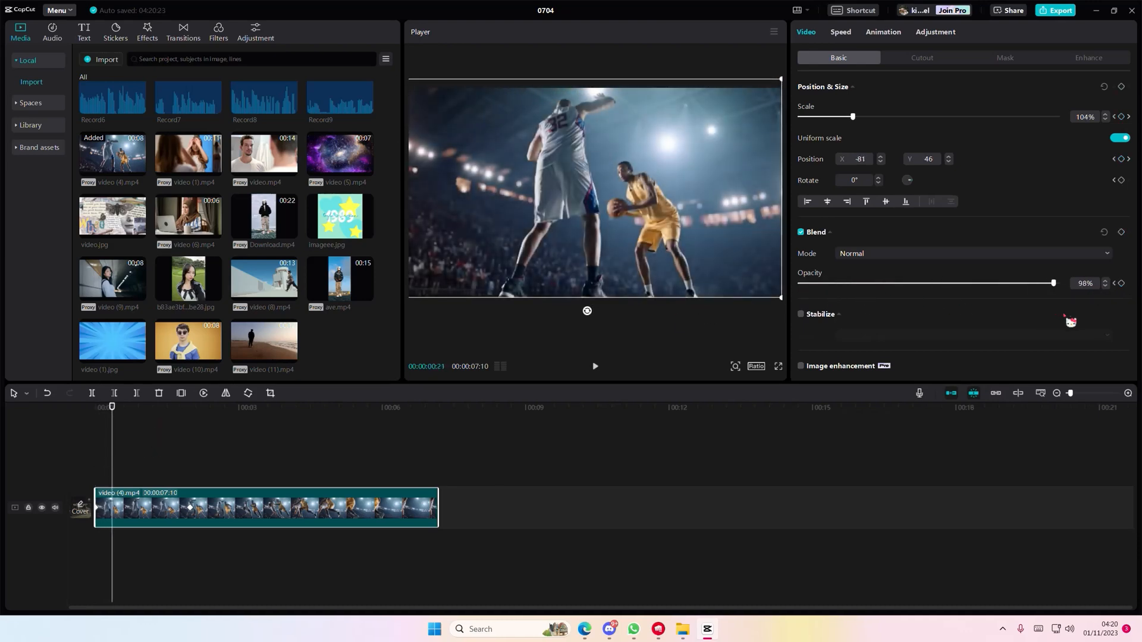
click(110, 463)
click(83, 461)
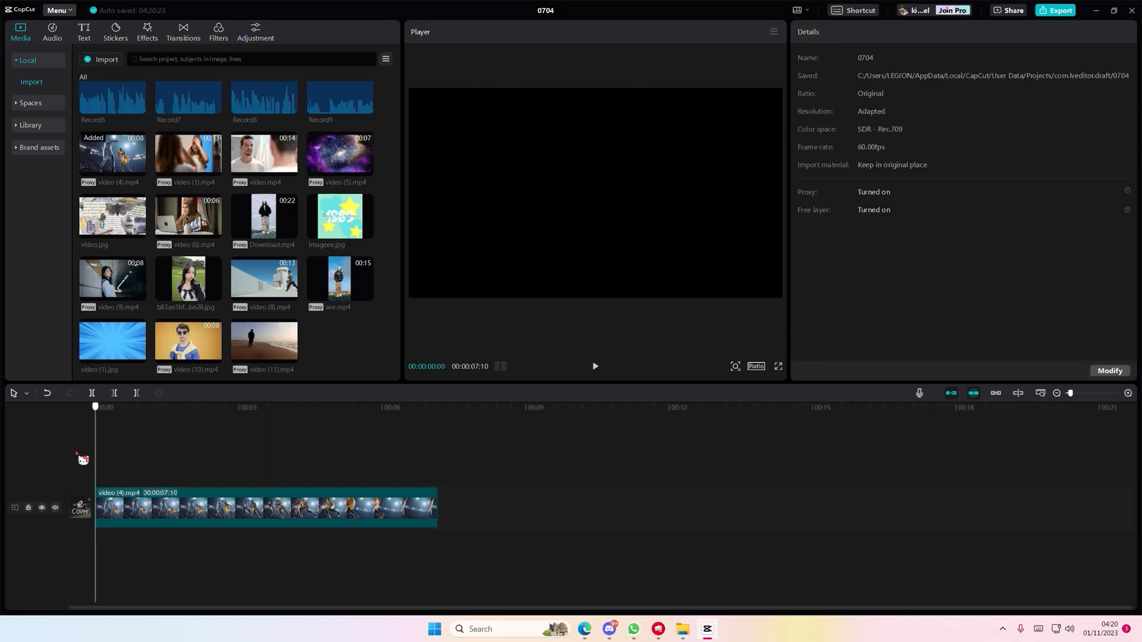
key(space)
key(space)
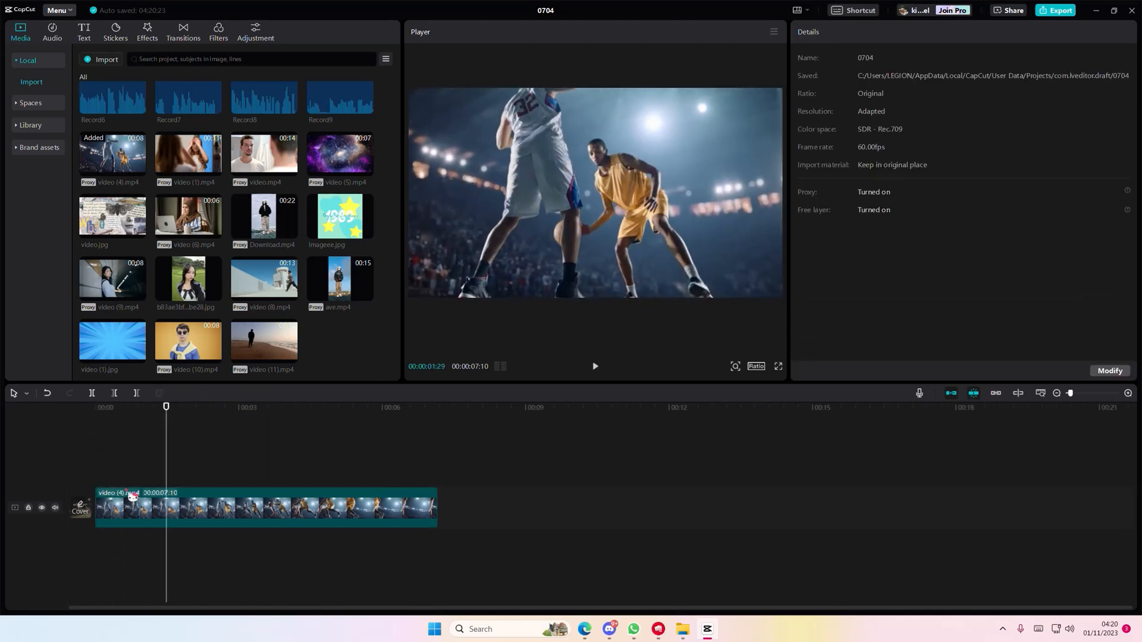
Step: Look through the selected clip's remaining Basic settings, the Cutout options and the Mask shapes
click(169, 495)
scroll(988, 281, down, 8)
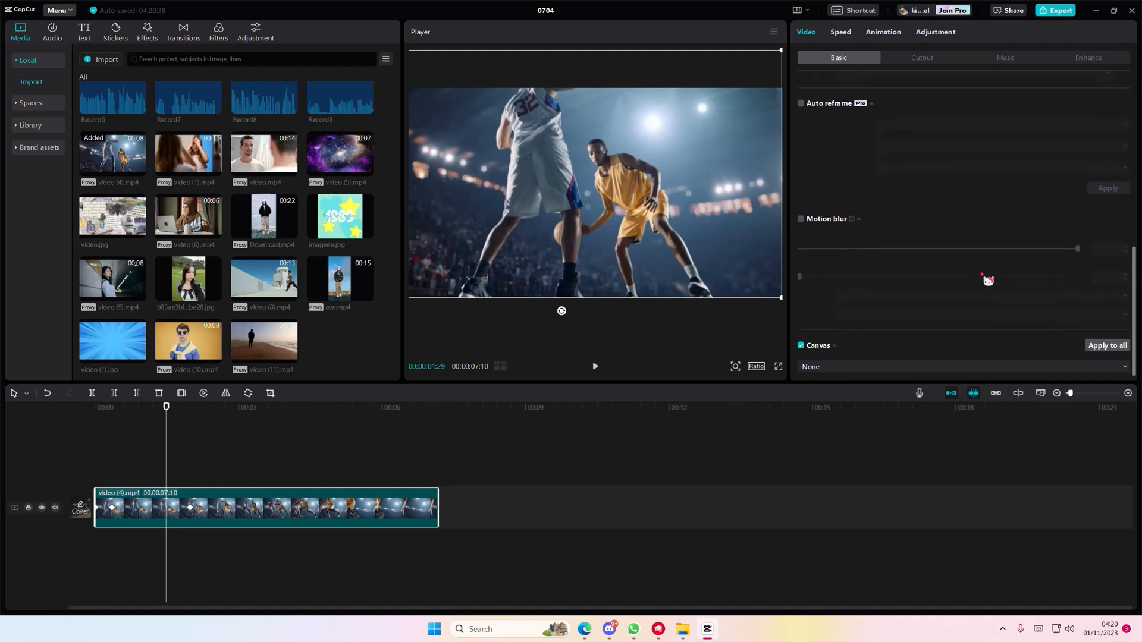
click(923, 57)
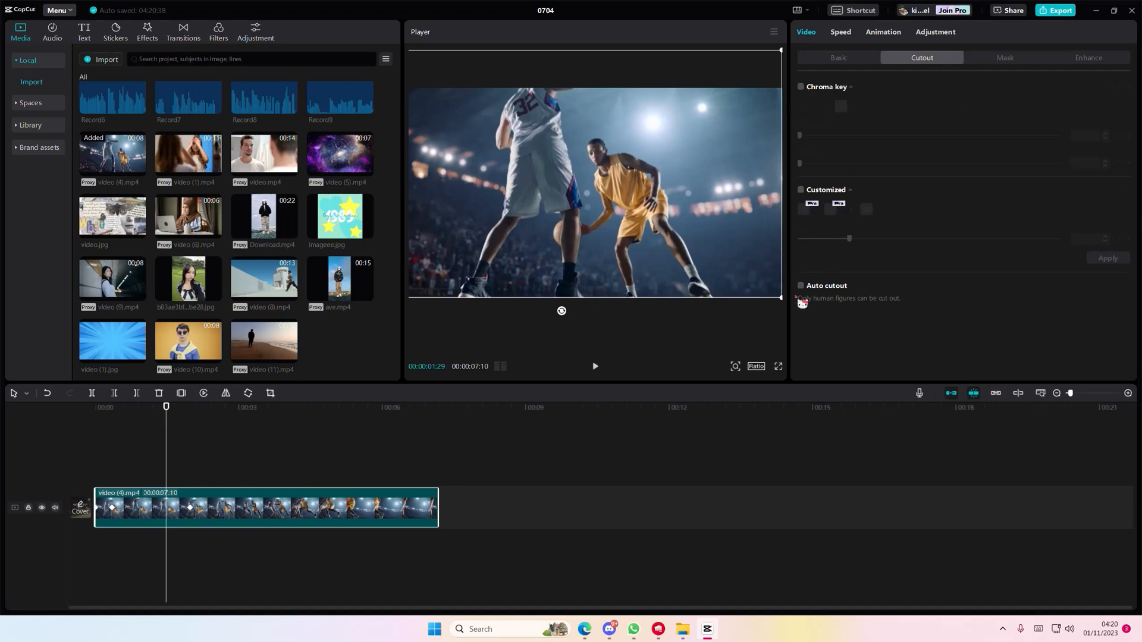
click(986, 62)
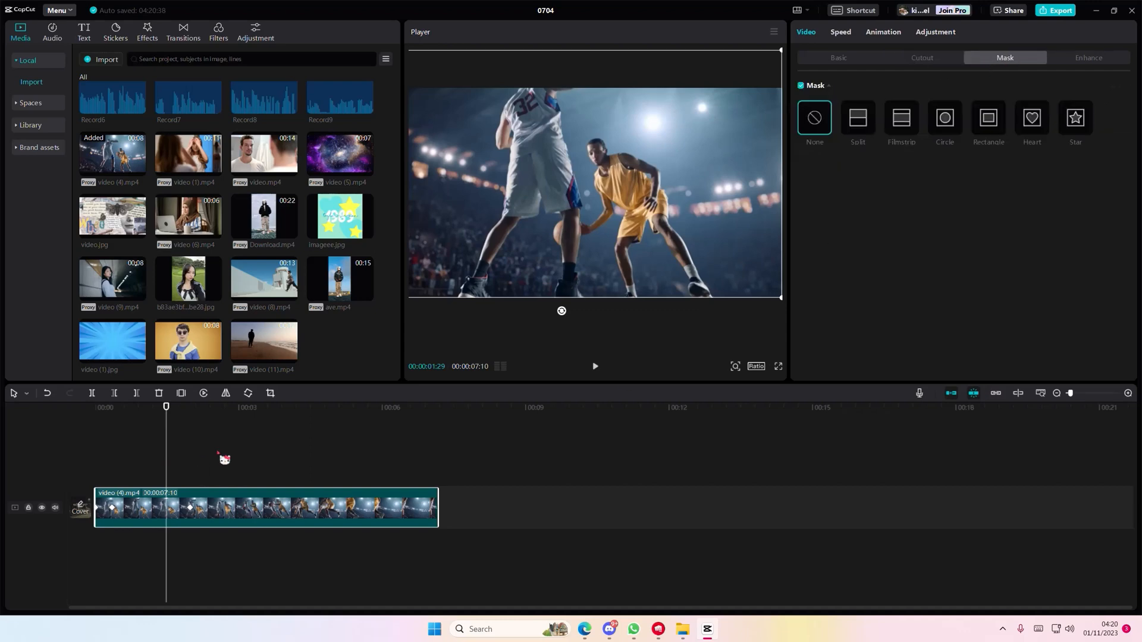
Step: Apply a Heart mask at 00:00:06:20, move it to X 185, Y -105, and add keyframes for all its mask properties
click(127, 464)
click(71, 469)
click(134, 509)
click(111, 465)
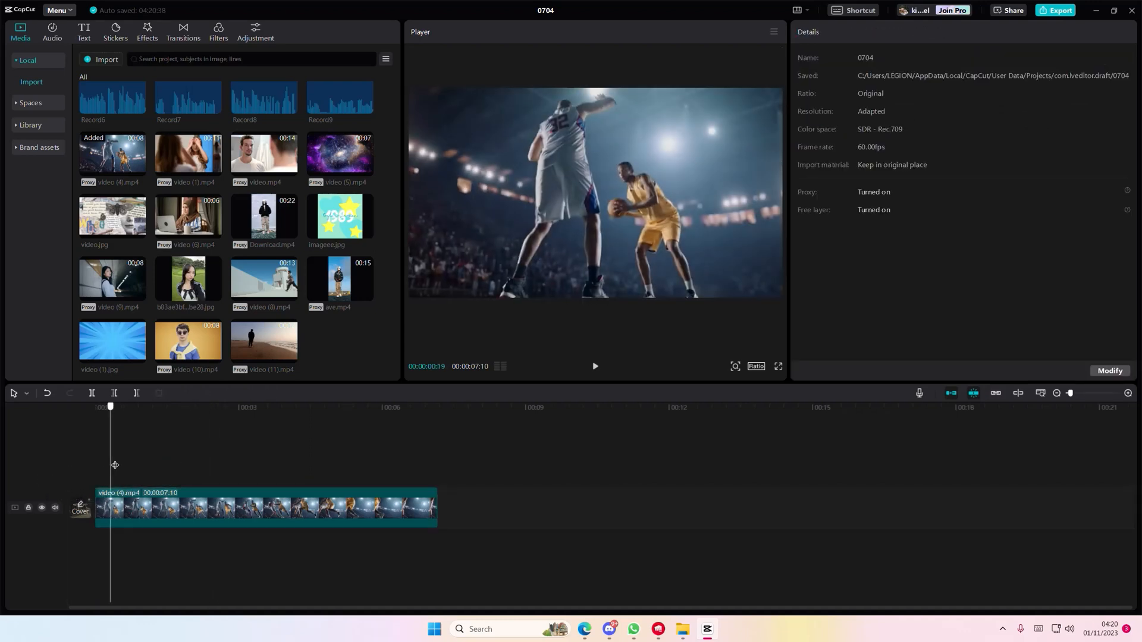
drag(115, 465, 380, 522)
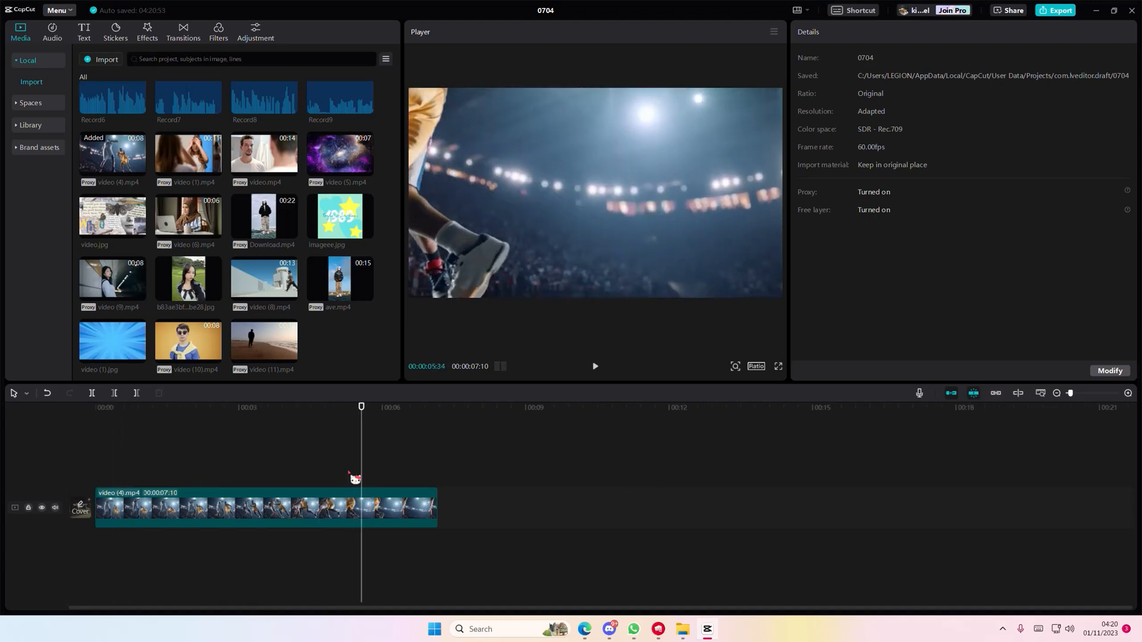
drag(355, 479, 398, 486)
click(400, 512)
click(1030, 128)
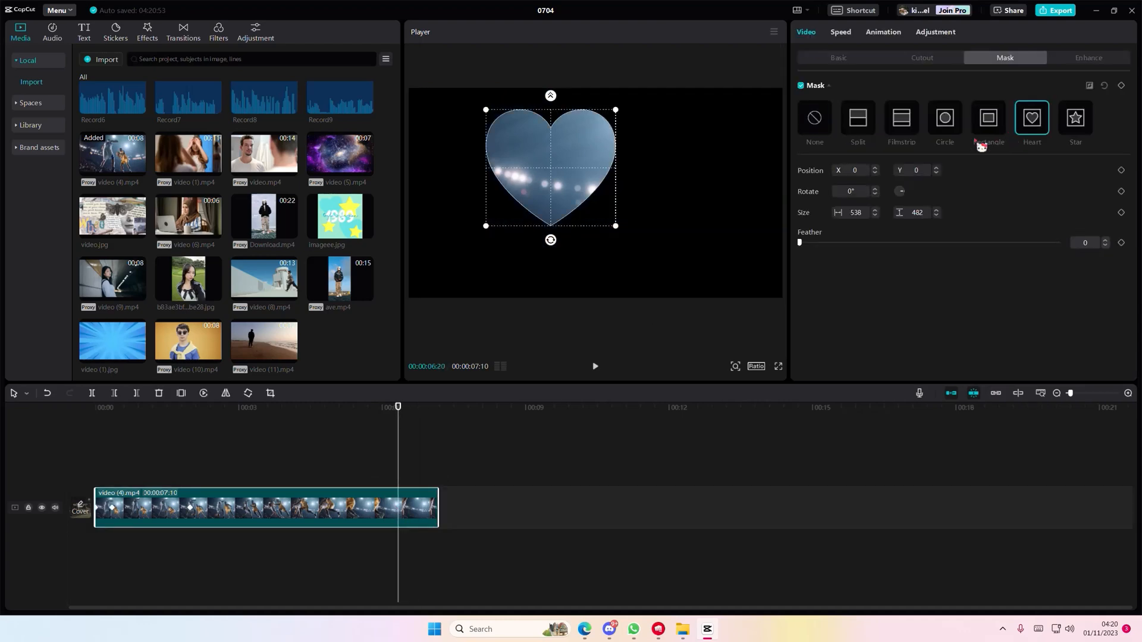
drag(602, 204, 630, 218)
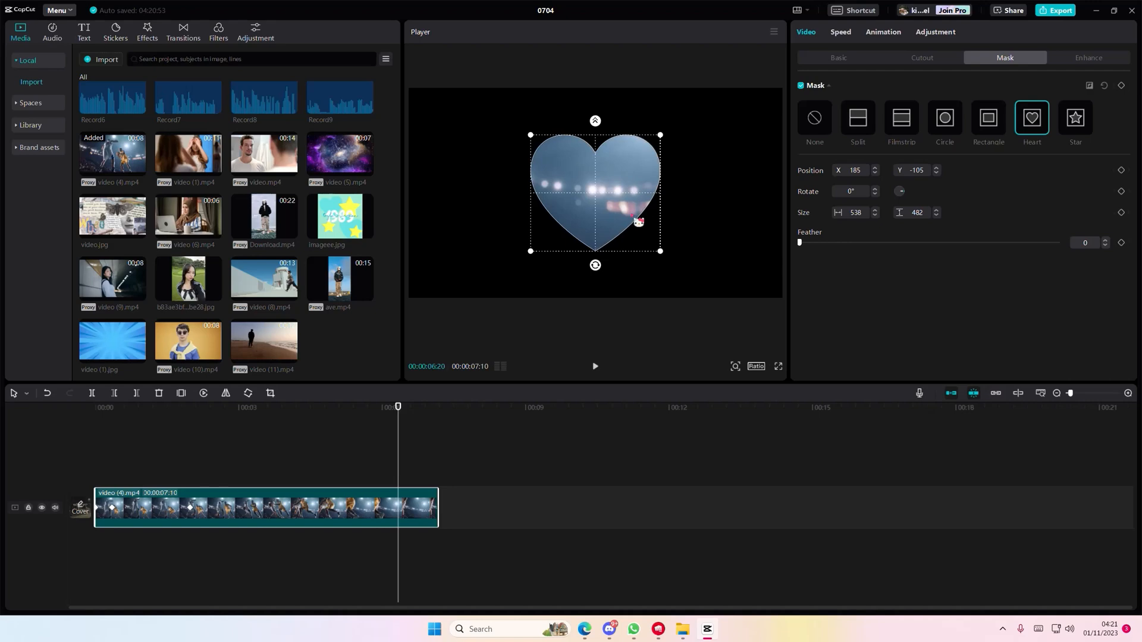
click(1090, 86)
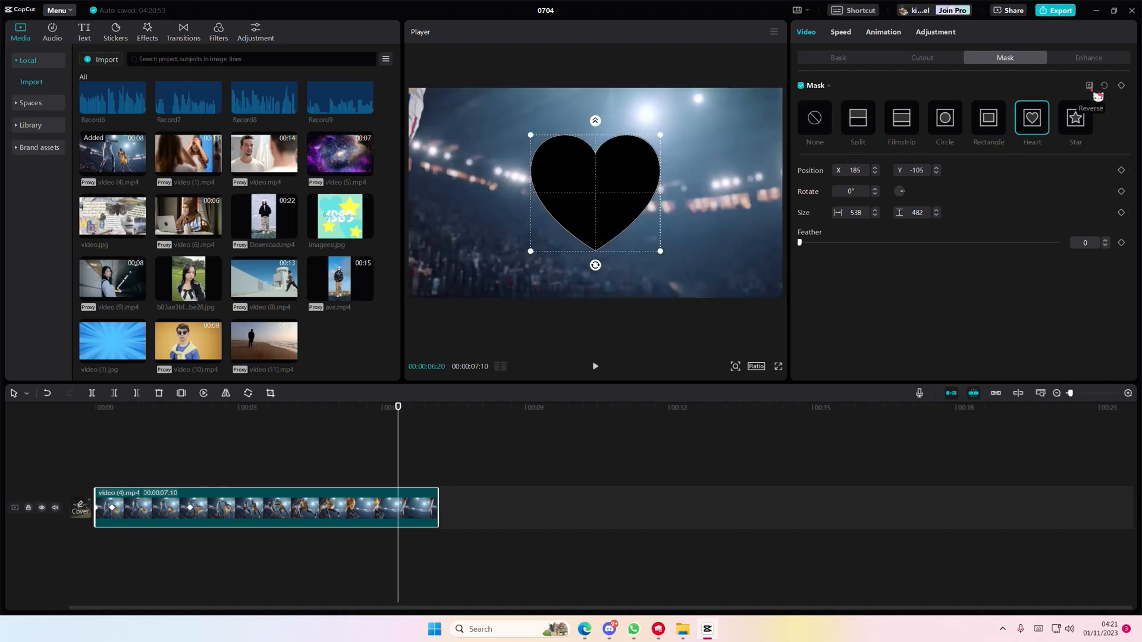
click(1095, 88)
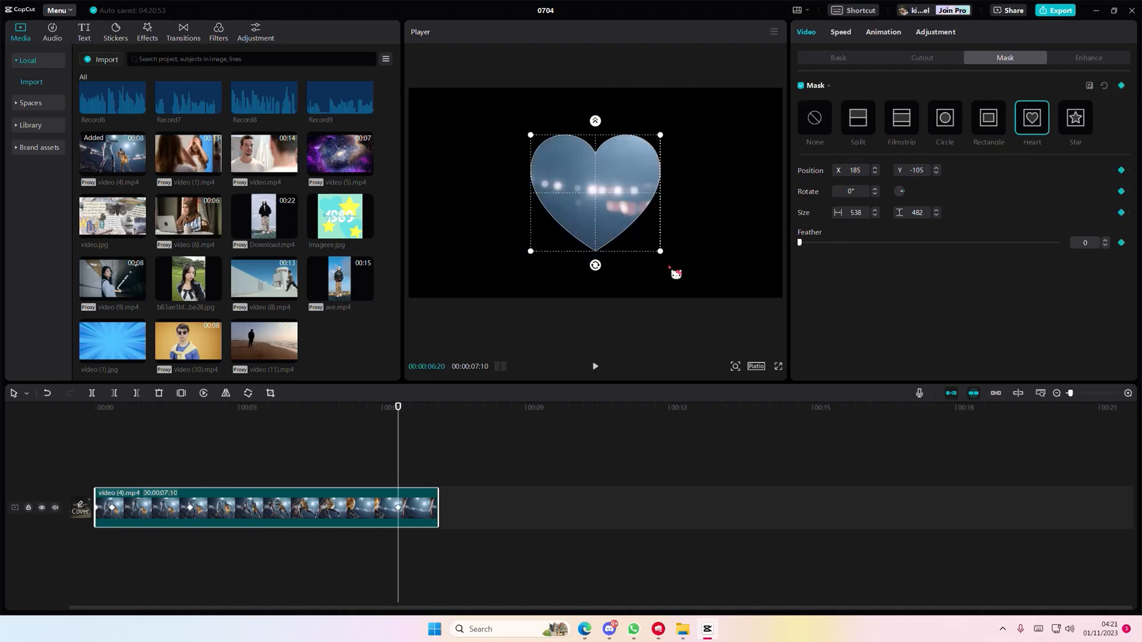
Step: Undo a trial enlargement of the heart mask and shrink it to about 24 × 21 at the end of the clip
drag(661, 253, 939, 428)
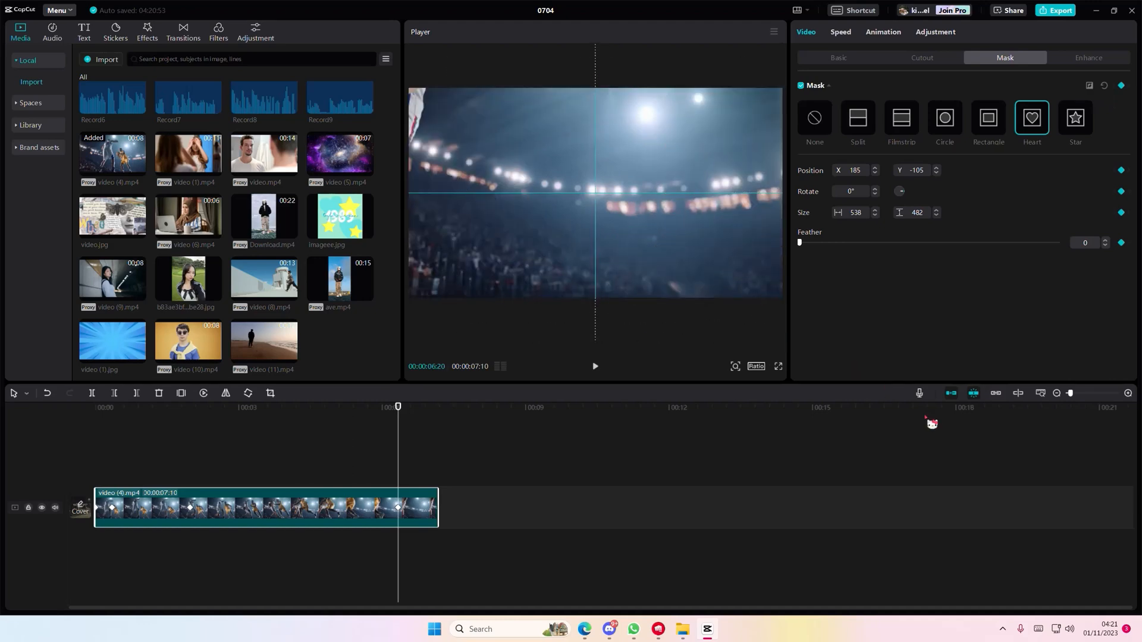
key(ctrl+z)
click(416, 465)
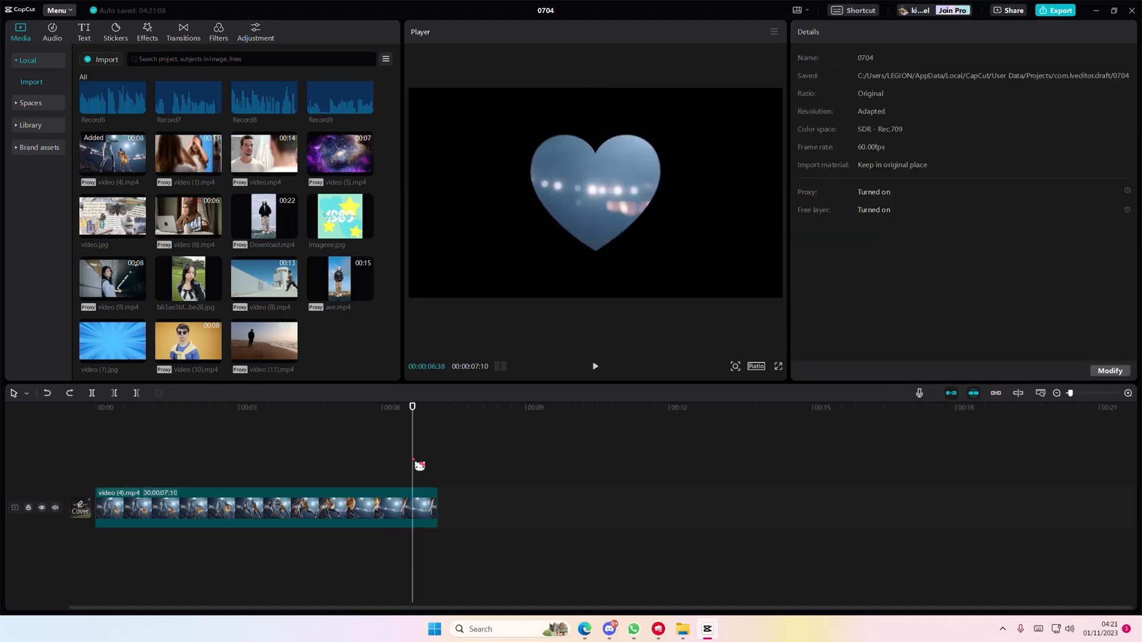
click(435, 500)
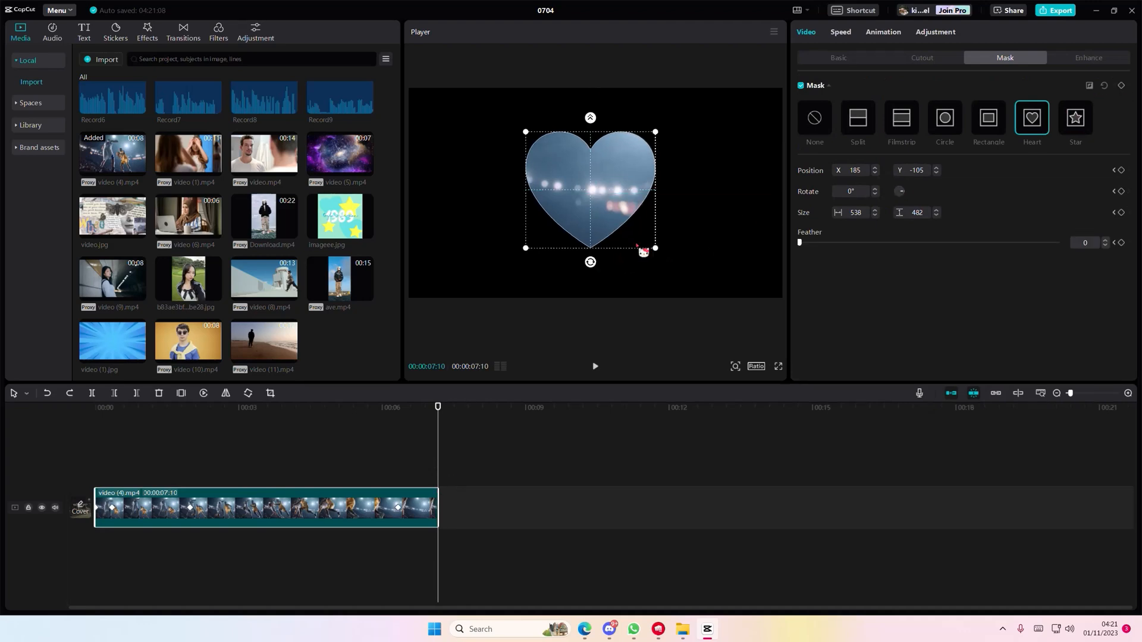
drag(661, 253, 602, 217)
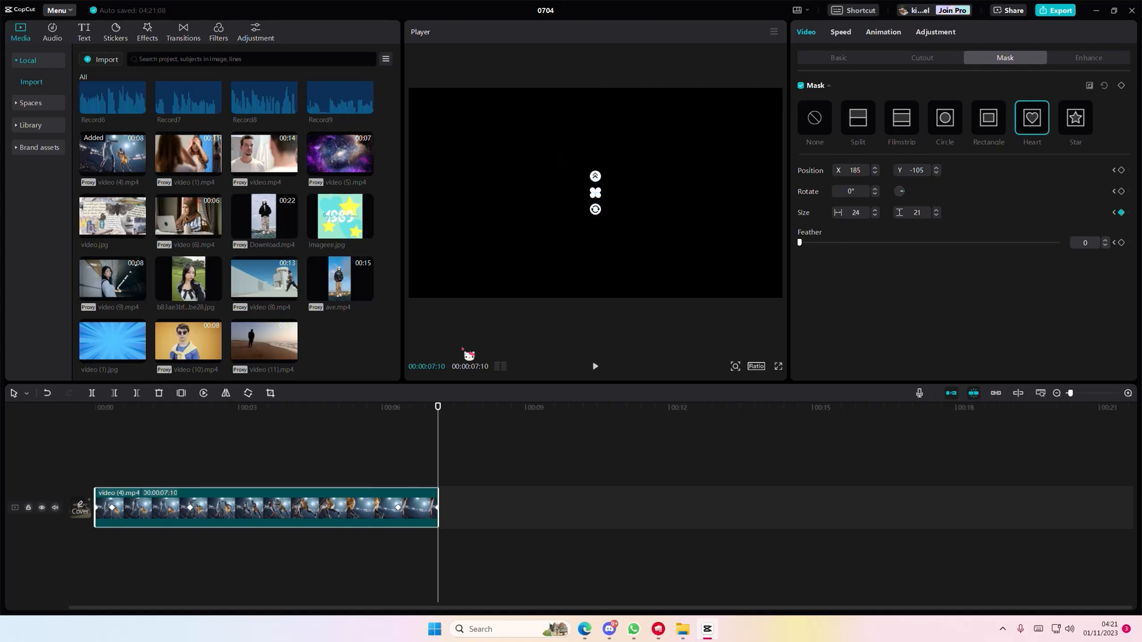
Step: Enlarge the heart mask to about 2631 × 2360 at the 00:00:06:20 keyframe and reduce it to 1 × 1 at the clip's end
click(398, 507)
drag(662, 257, 905, 438)
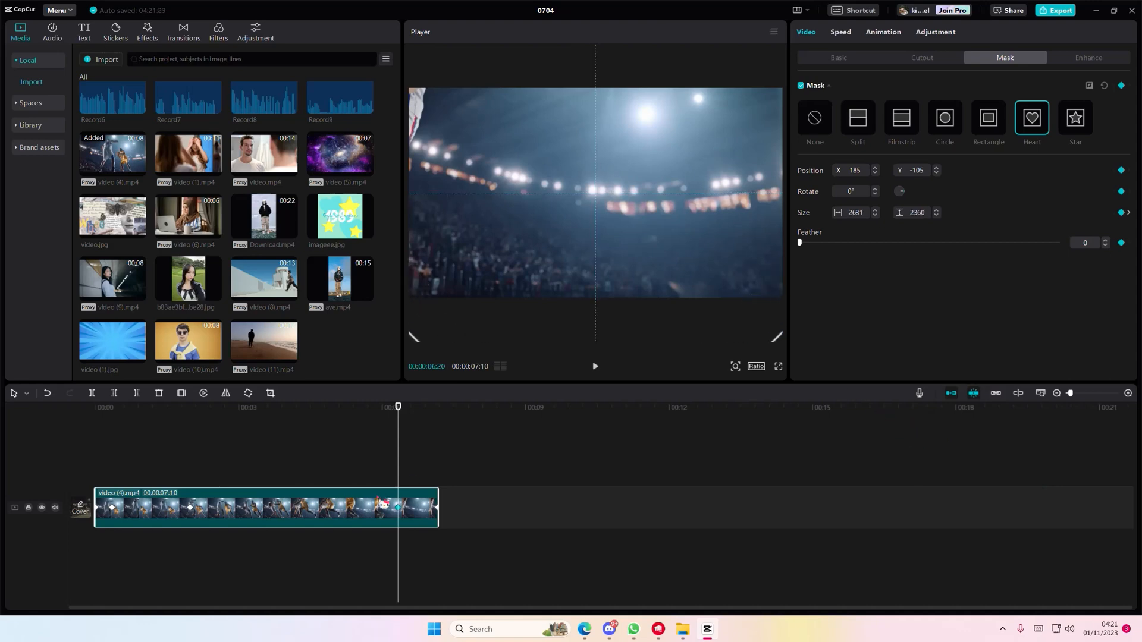
click(435, 509)
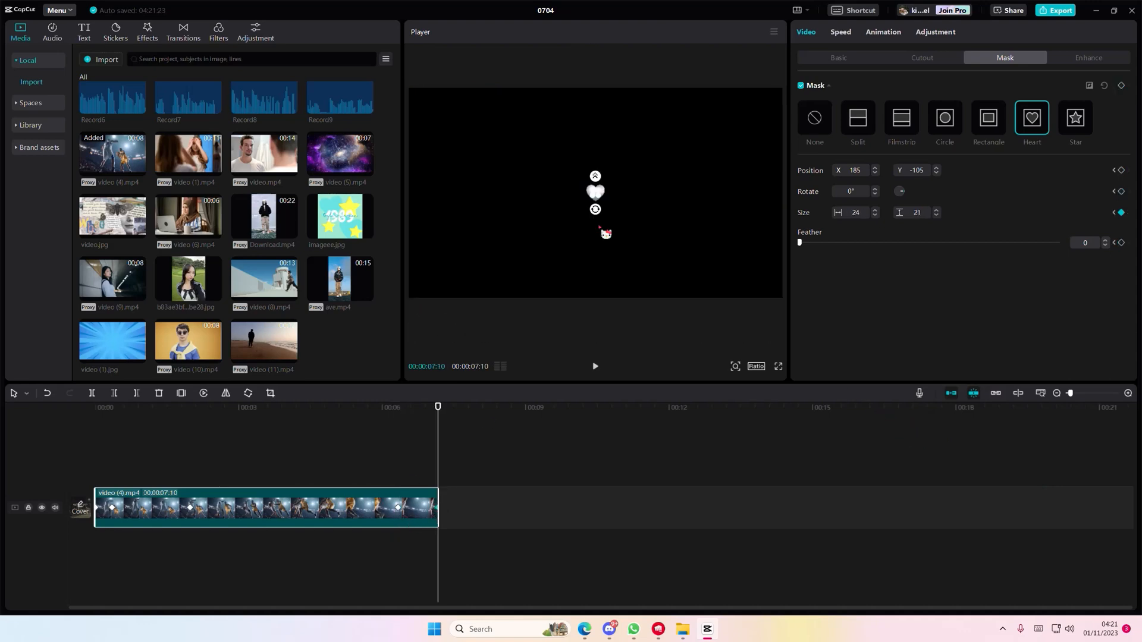
drag(603, 202, 606, 204)
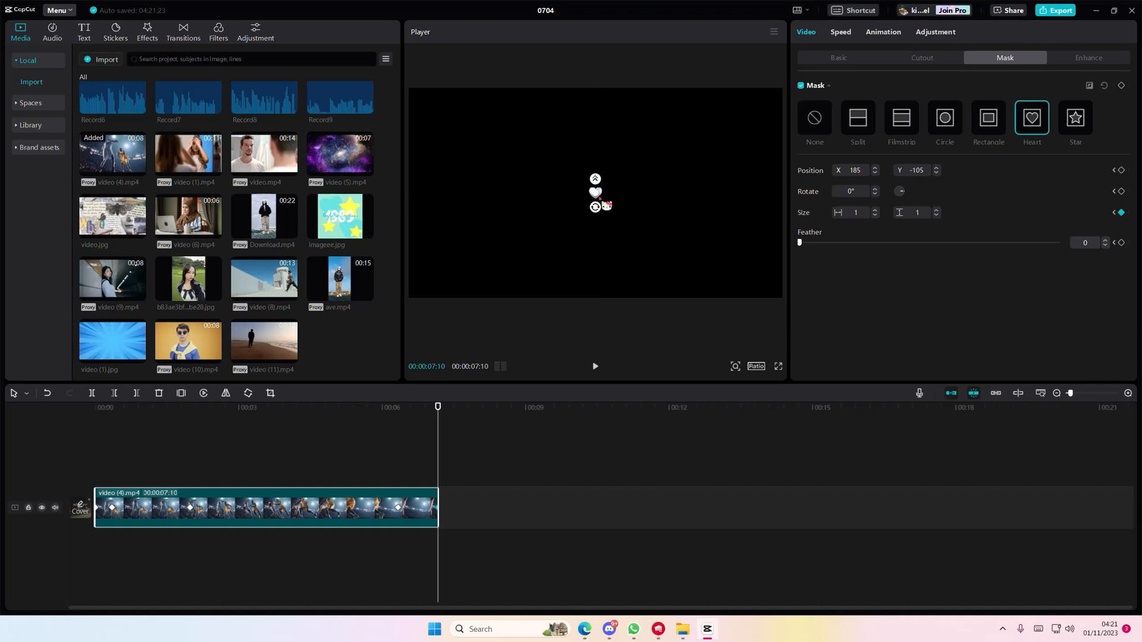
click(382, 429)
drag(382, 433, 426, 453)
Step: Try the Mirror effect from the Lens effects at the start of the timeline
click(156, 35)
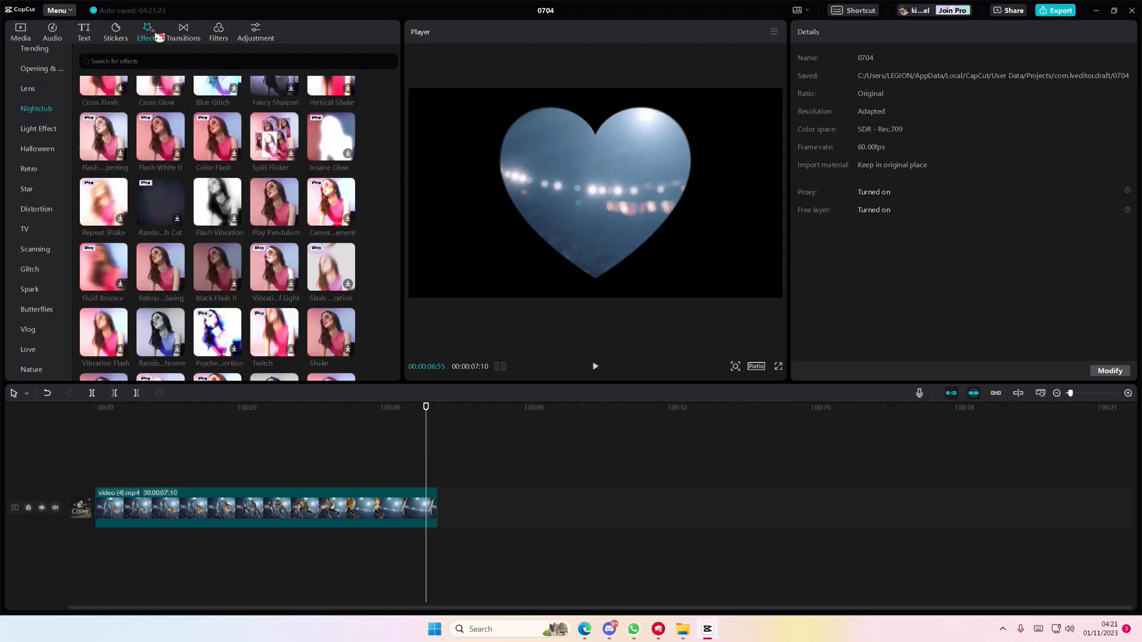
drag(218, 406, 33, 378)
scroll(222, 258, up, 5)
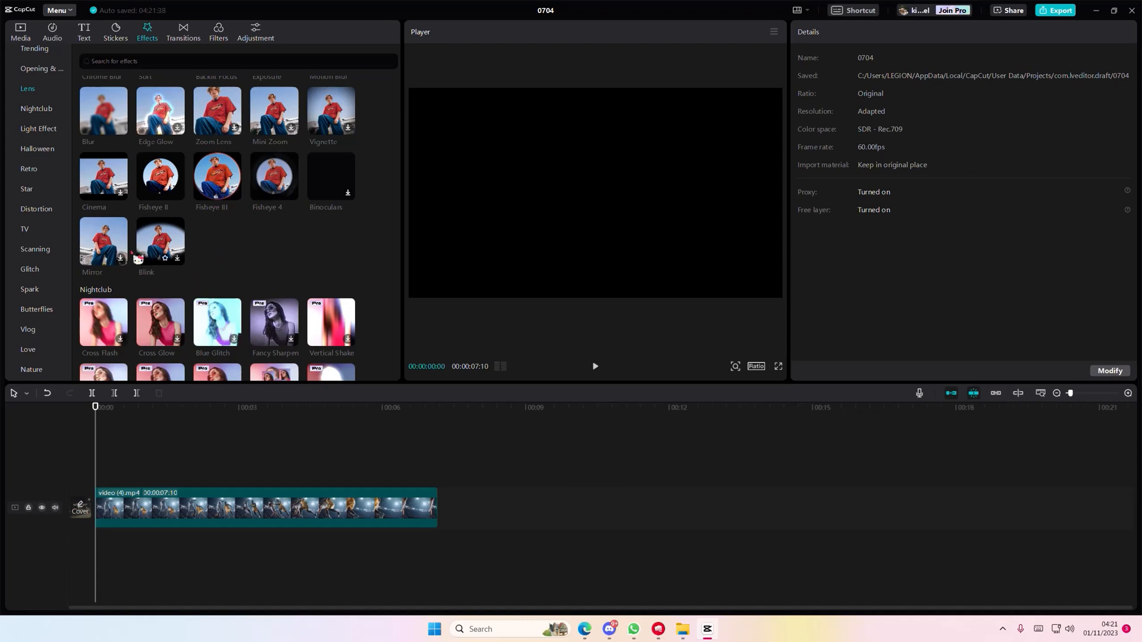
drag(133, 256, 114, 455)
click(100, 452)
click(120, 478)
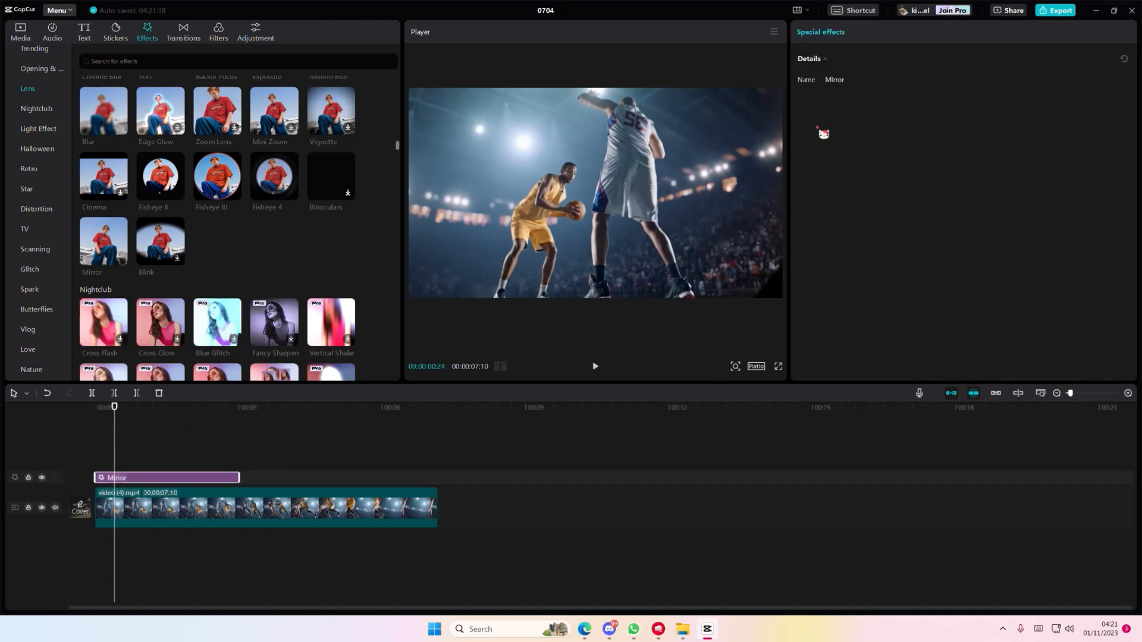
Step: Check the Mirror effect over the clip and delete it from the timeline
scroll(170, 428, up, 1)
click(183, 470)
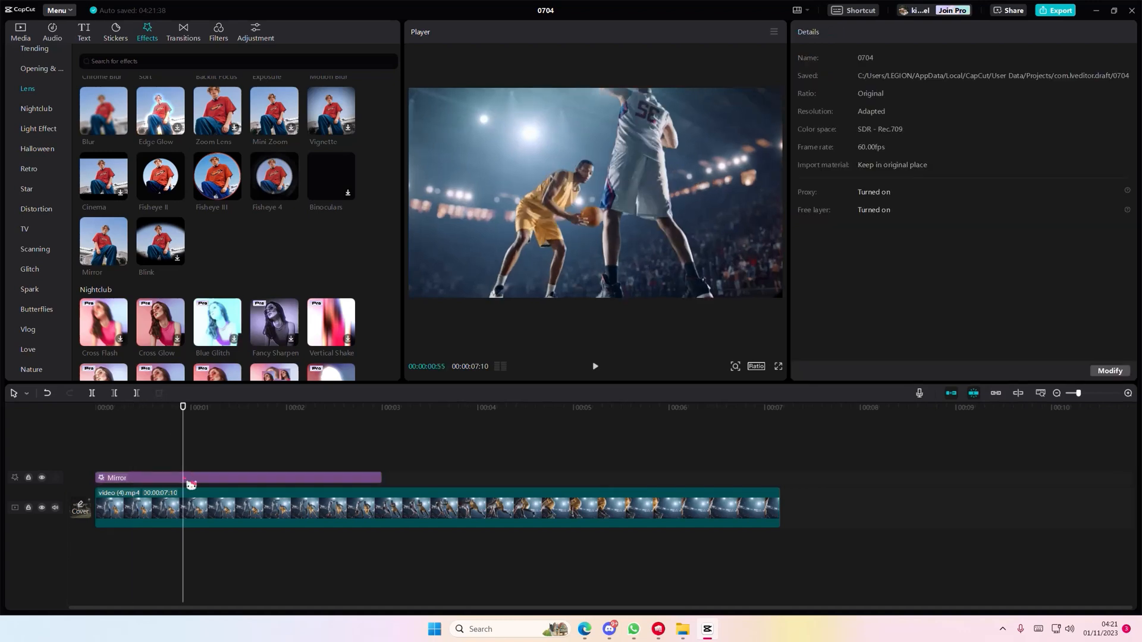
click(185, 478)
key(Delete)
Step: Add the Smart Sharpen lens effect above the video at the start of the timeline
scroll(234, 312, up, 4)
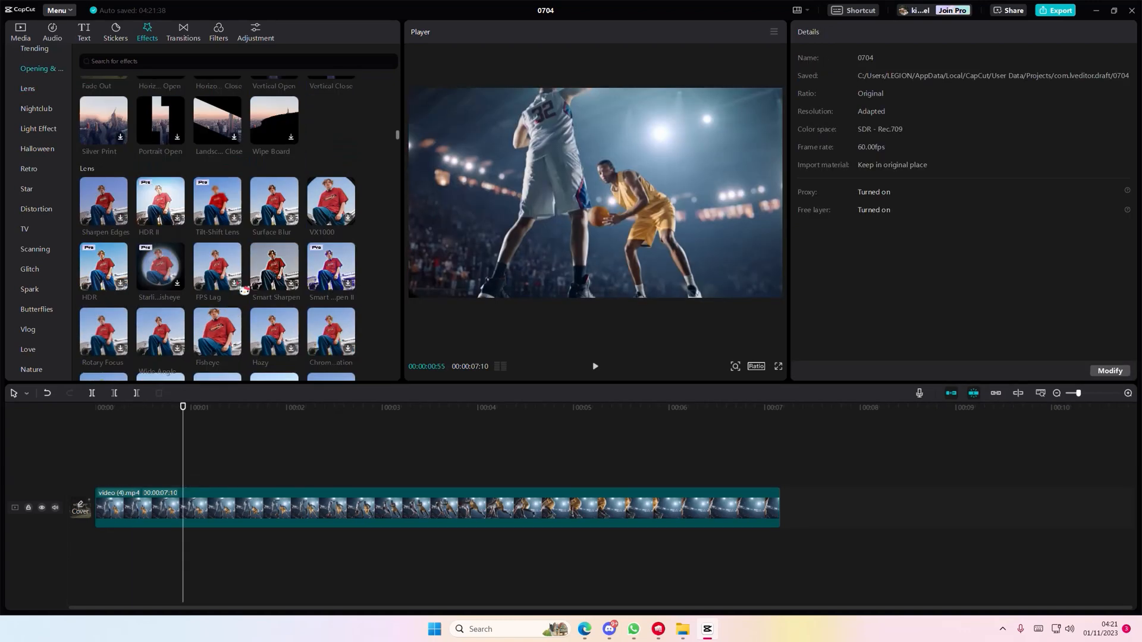
drag(275, 268, 96, 477)
click(99, 447)
click(97, 449)
click(123, 478)
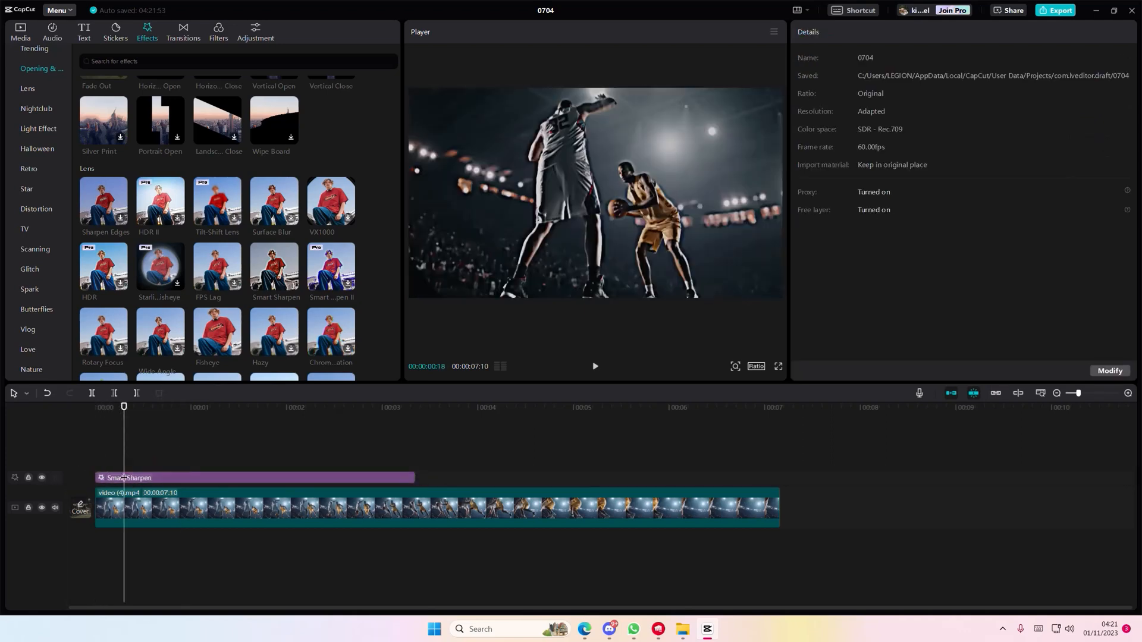
Step: At the start of Smart Sharpen, keyframe all its properties and set Blur, Filters, Range and Sharpen to 0
click(124, 478)
click(113, 449)
click(95, 453)
click(139, 475)
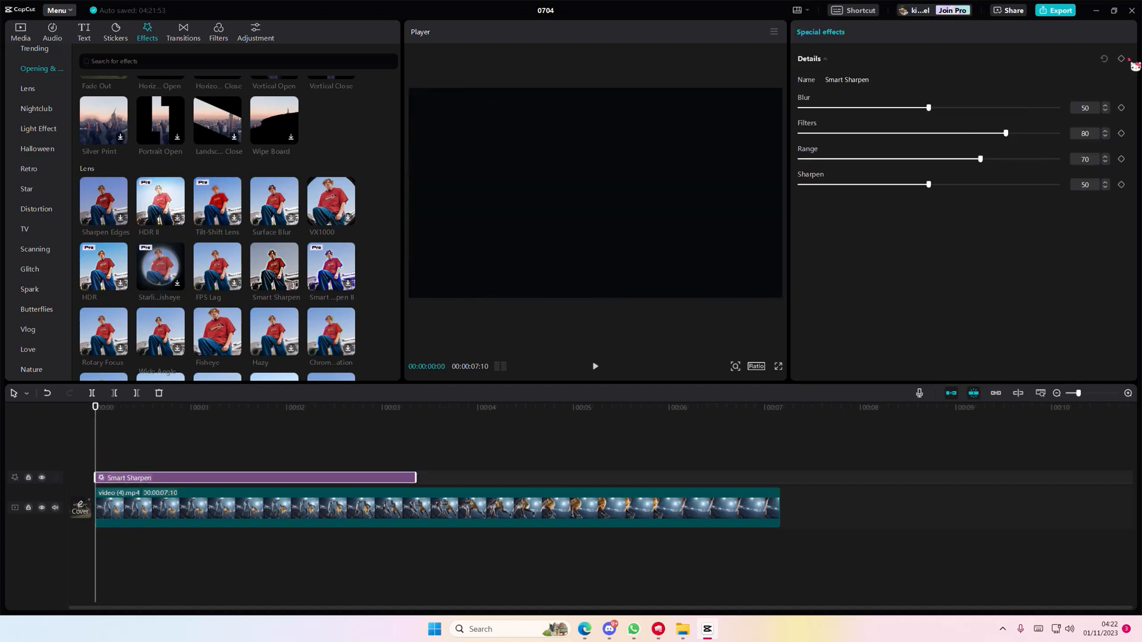
drag(929, 107, 798, 108)
drag(1006, 133, 795, 133)
drag(980, 159, 762, 164)
drag(929, 184, 794, 186)
Step: At 00:00:01:20, keyframe Smart Sharpen with Blur 25, Filters 8, Range 11 and Sharpen 10
click(212, 451)
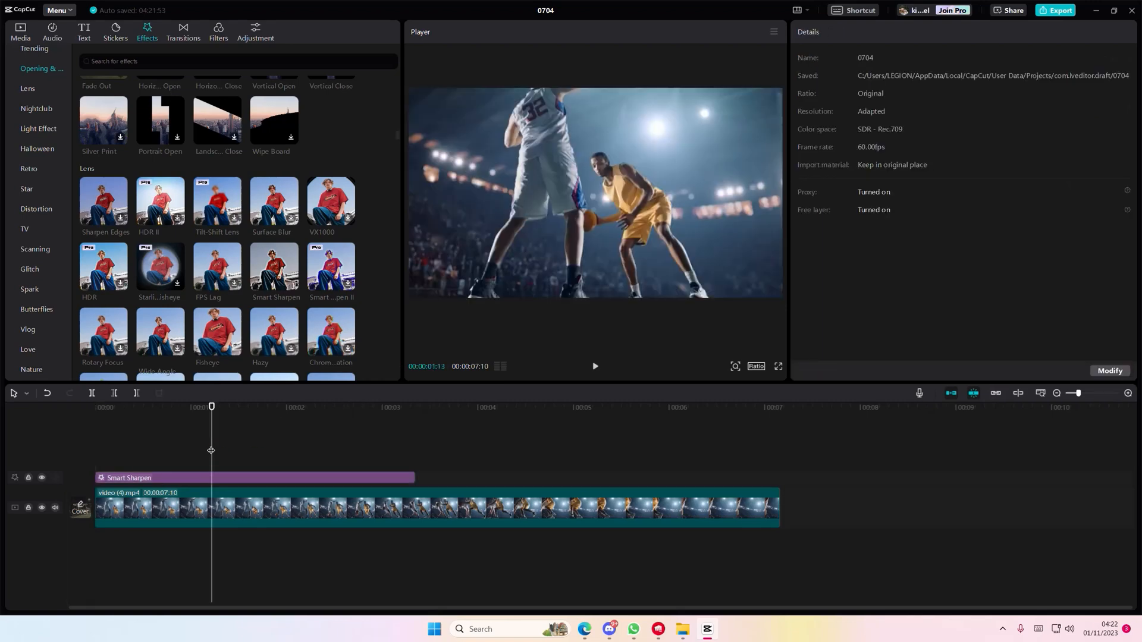
drag(211, 451, 223, 457)
click(247, 483)
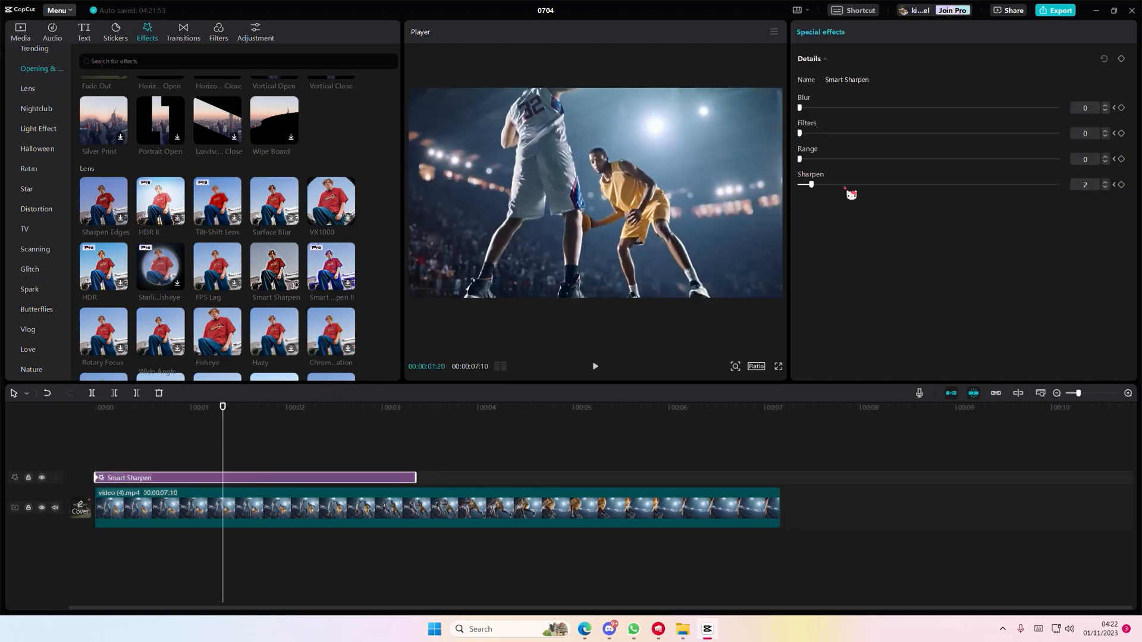
drag(849, 189, 868, 114)
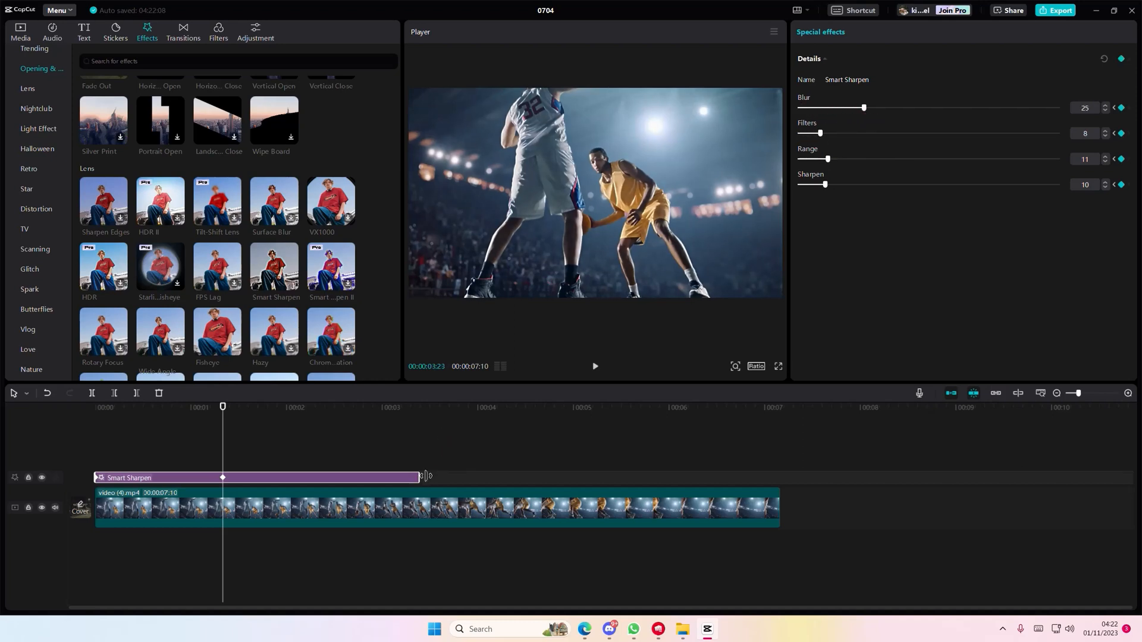
Step: Extend the Smart Sharpen effect to the end of the clip and delay its second keyframe
drag(426, 475, 781, 476)
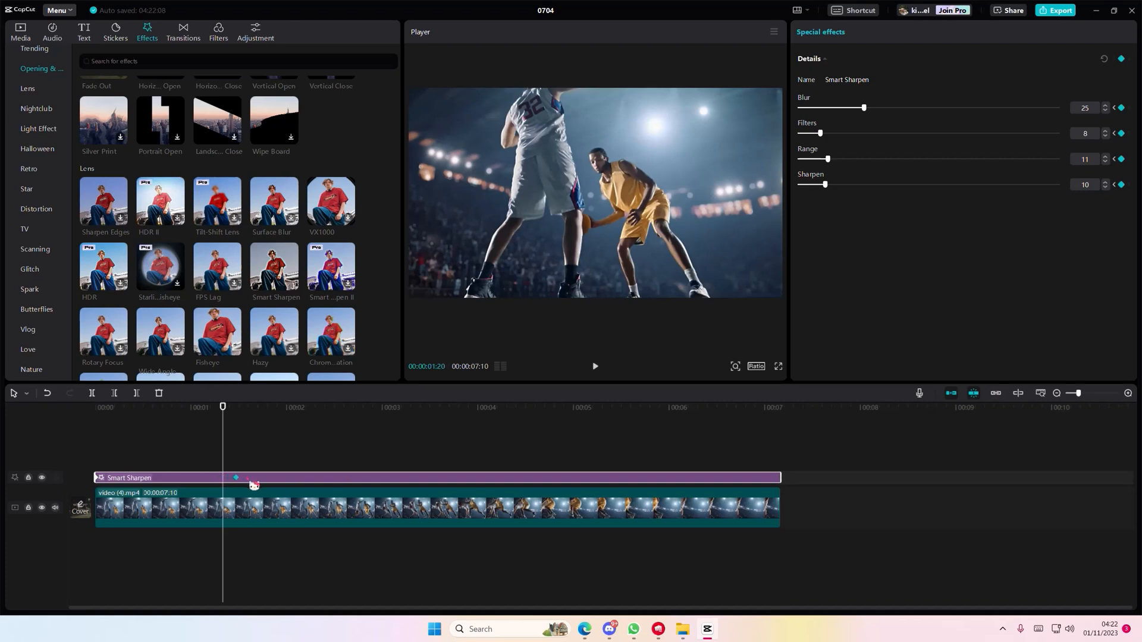
drag(248, 478, 275, 479)
Step: Play the timeline from the start to preview the animated Smart Sharpen effect
drag(142, 448, 81, 443)
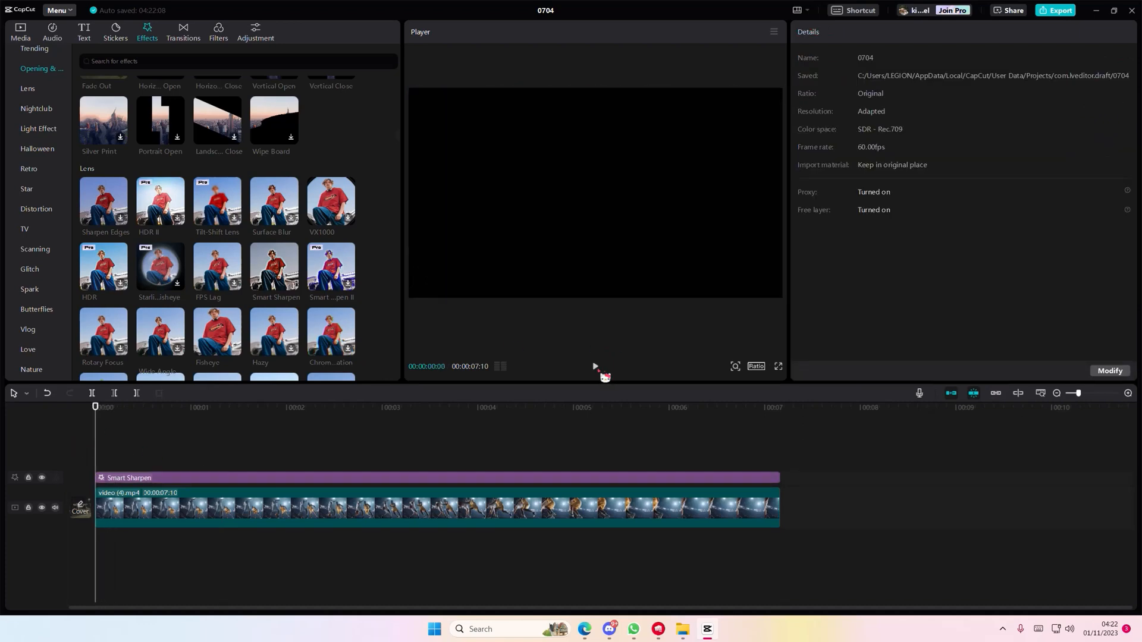
key(space)
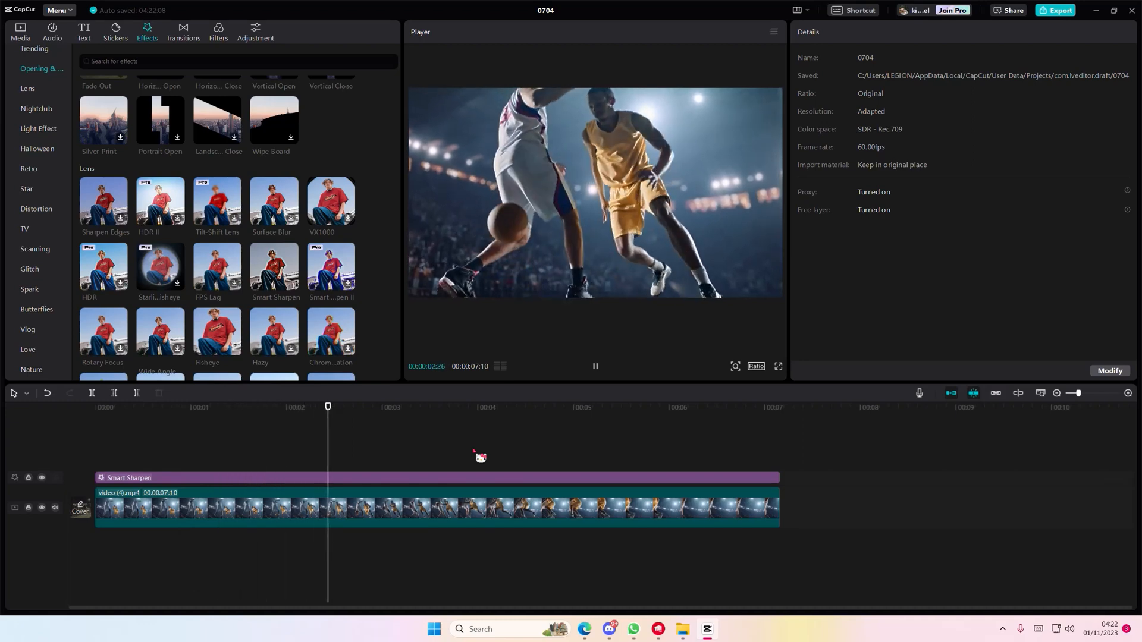
key(space)
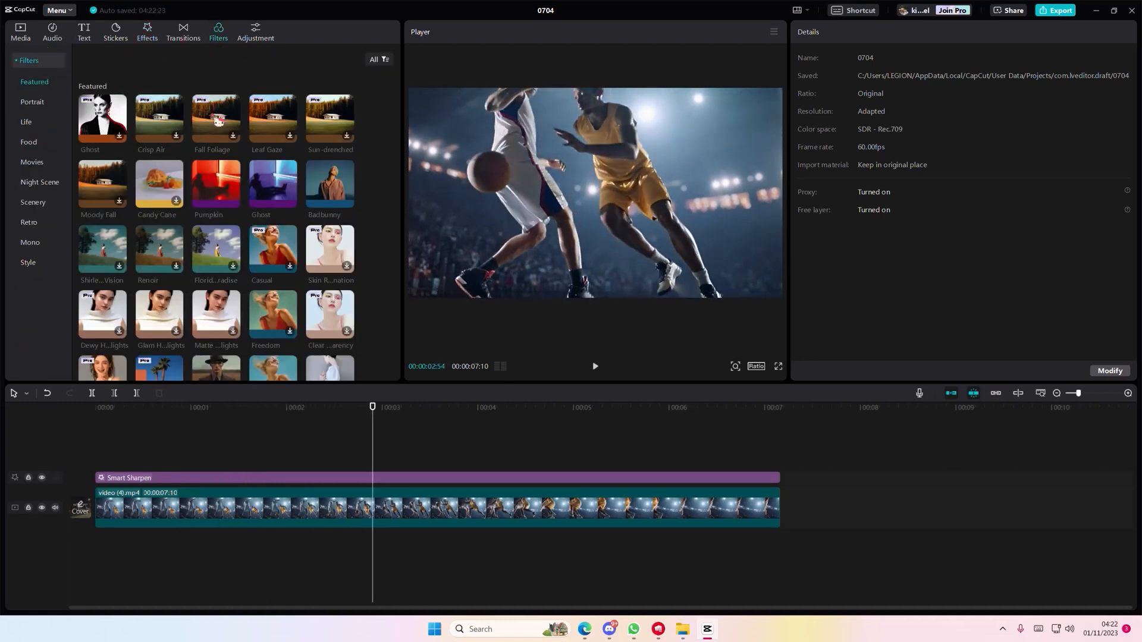
Step: Try the Pumpkin filter at the start of the timeline and delete it
drag(216, 115, 129, 451)
click(128, 447)
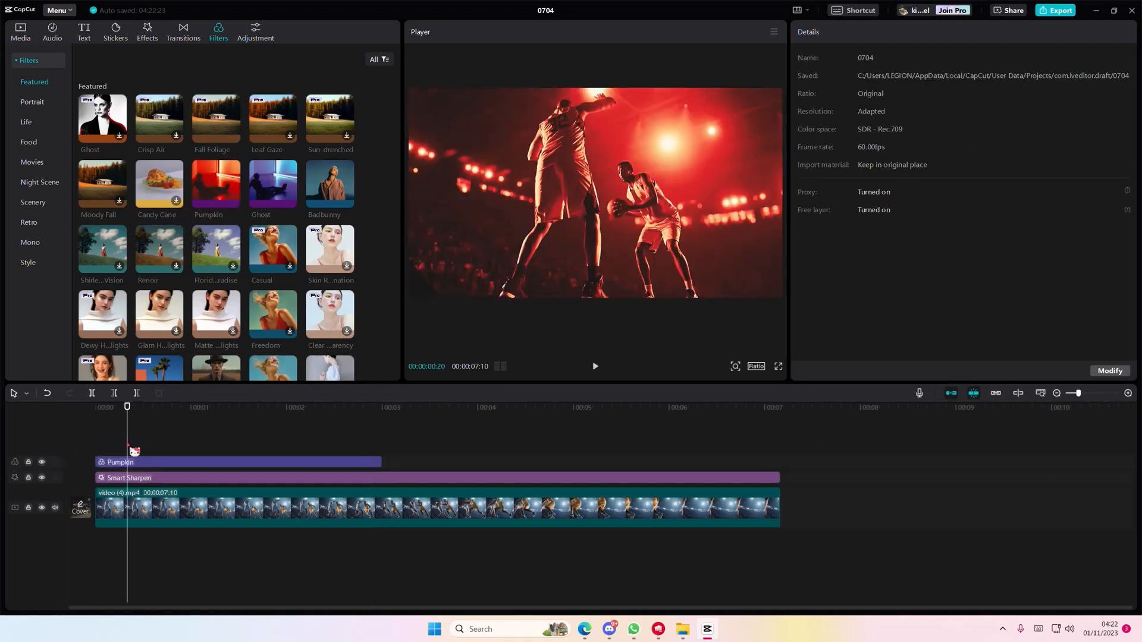
click(151, 467)
key(Delete)
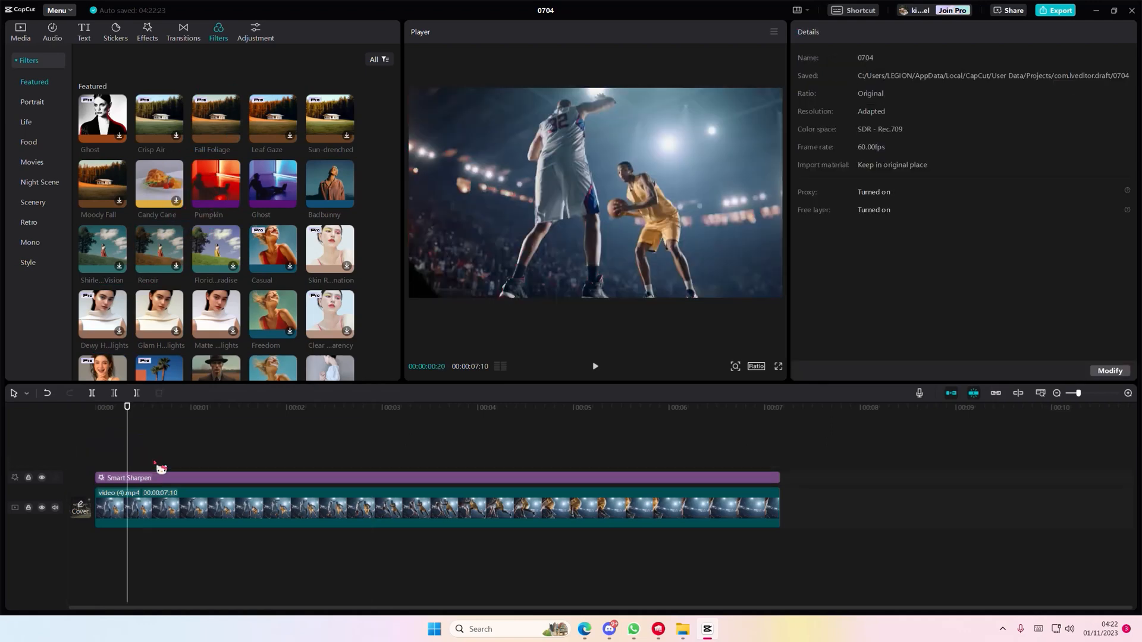
Step: Add the Freedom filter at 00:00:02:32 and keyframe its Strength at 0 at the filter's start
drag(281, 327, 345, 461)
click(344, 452)
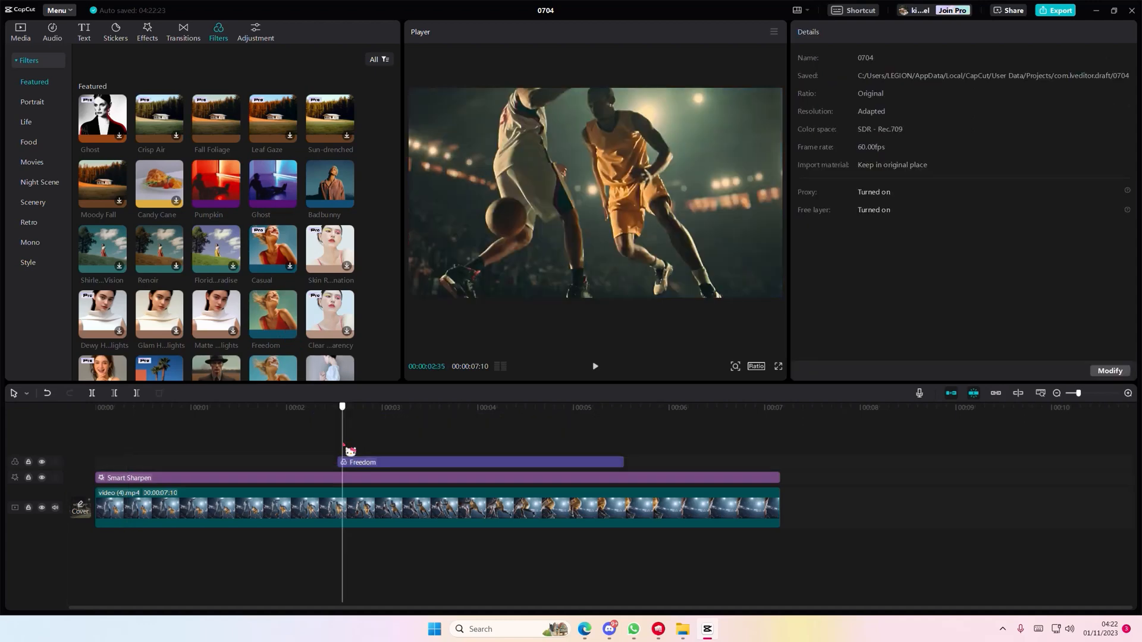
click(355, 467)
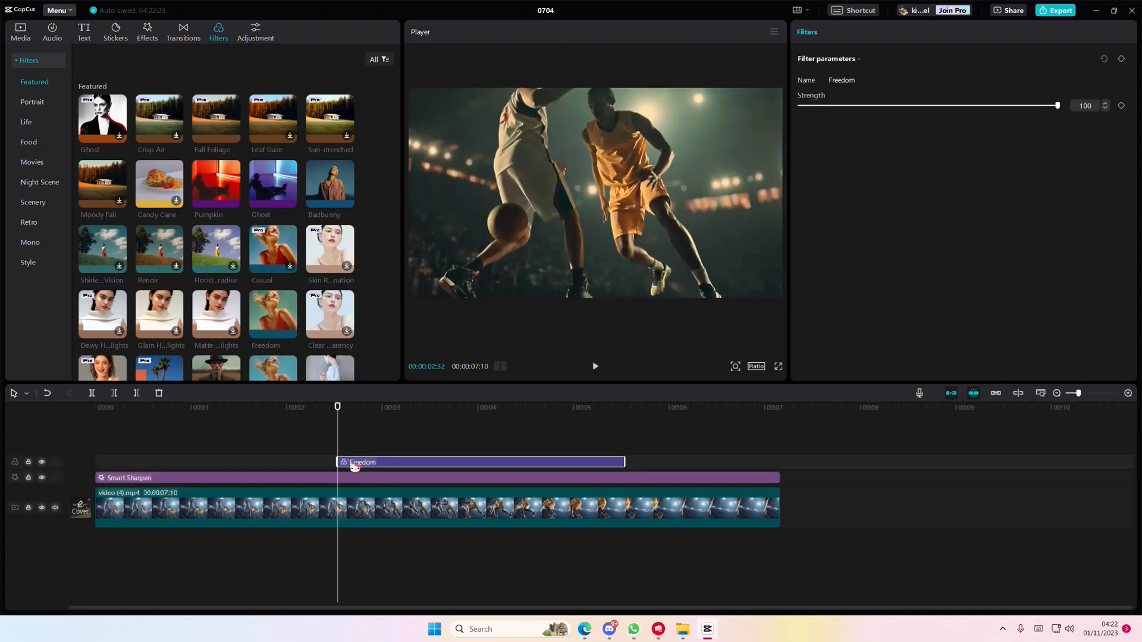
click(1121, 106)
drag(1058, 106, 475, 234)
Step: Raise the Freedom filter's Strength to 100 at 00:00:04:31 and extend the filter to the clip's end
mouse_move(524, 422)
mouse_down()
mouse_move(516, 426)
mouse_move(527, 427)
mouse_up()
click(537, 462)
drag(799, 106, 1105, 176)
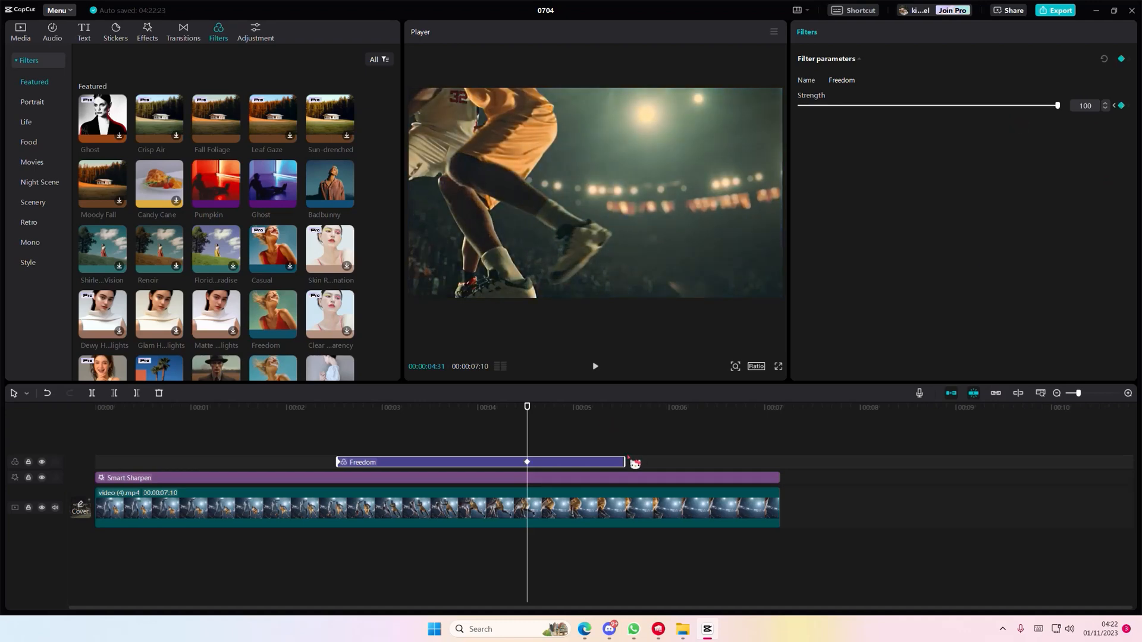
drag(626, 462, 780, 462)
Step: Play the video from the beginning to review the Freedom filter's gradual change
click(154, 446)
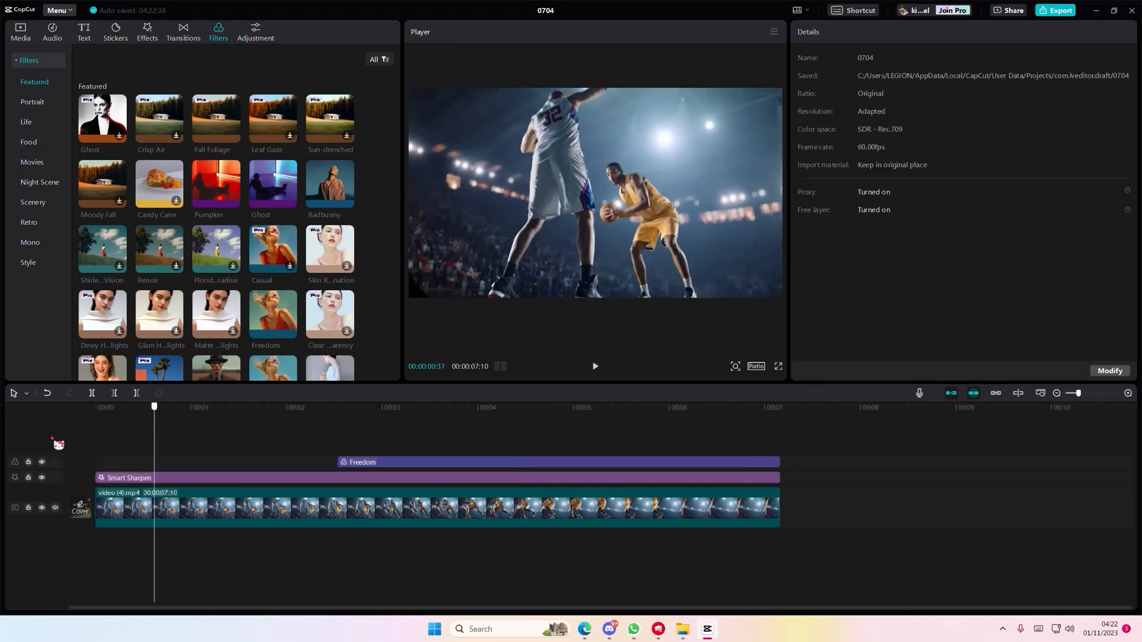
click(97, 441)
click(594, 367)
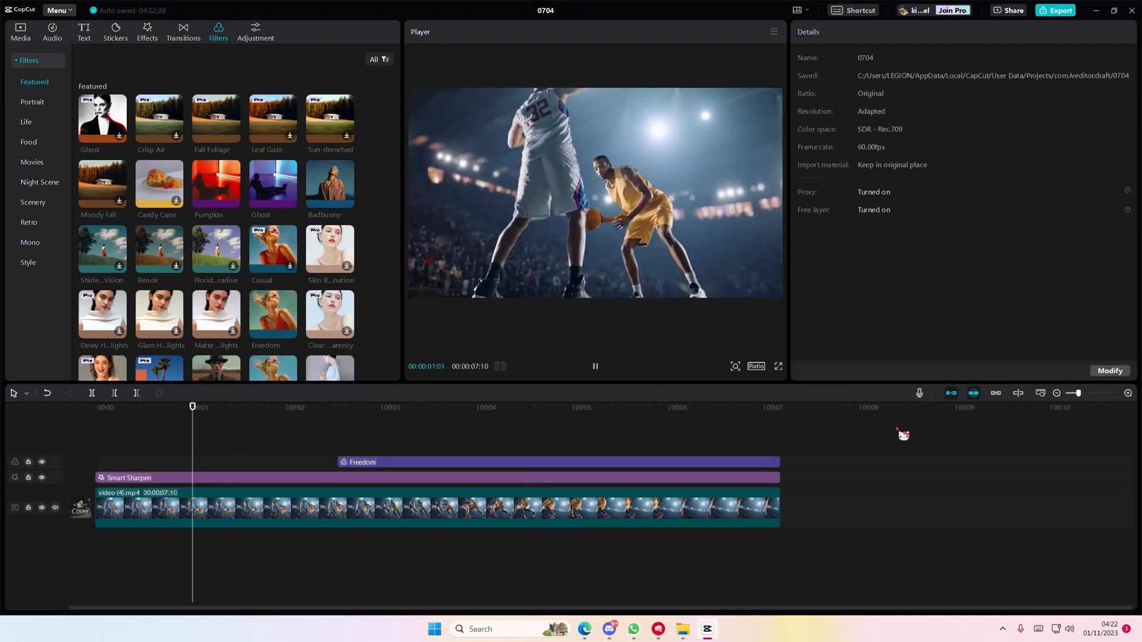